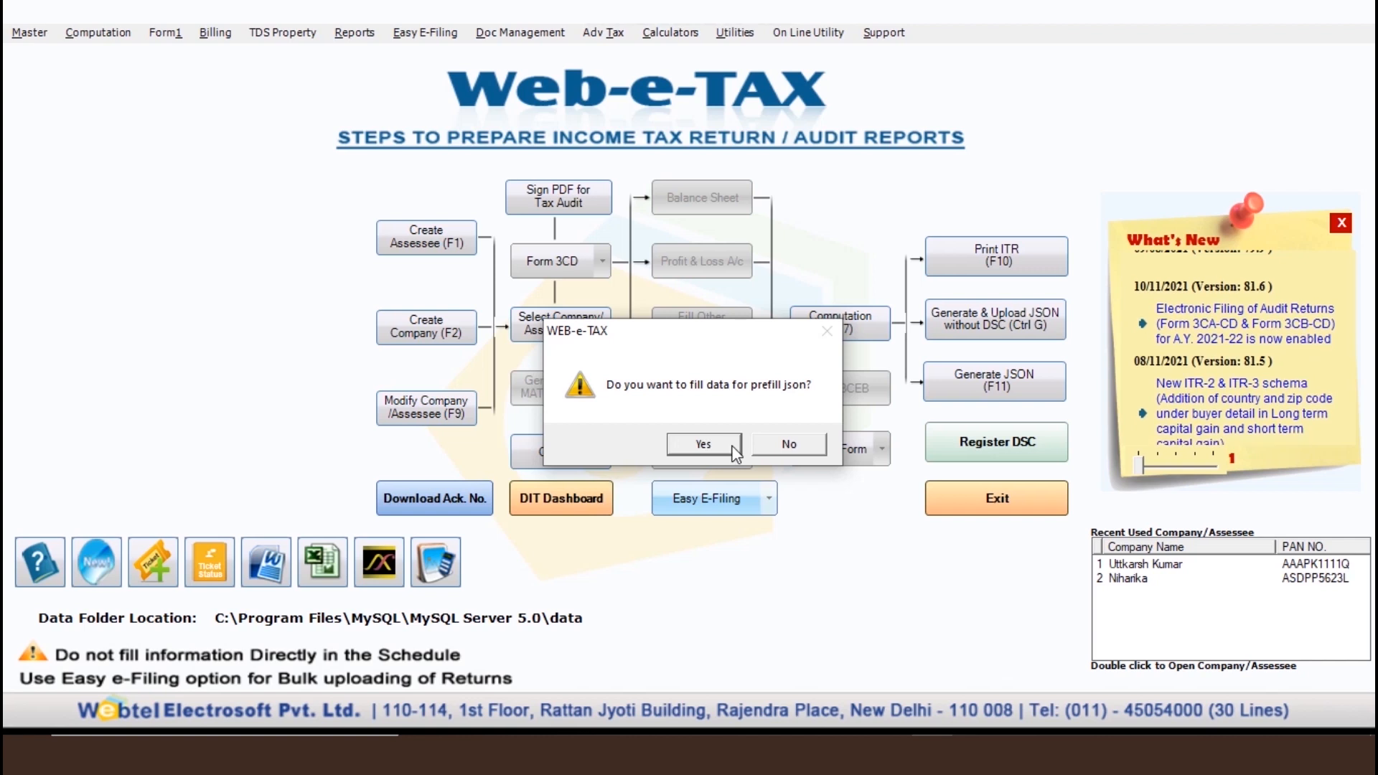
# Fill in a new individual assessee's personal and contact details without JSON prefill, marking Multiple House Property and Capital Gains as income sources.
pyautogui.click(788, 445)
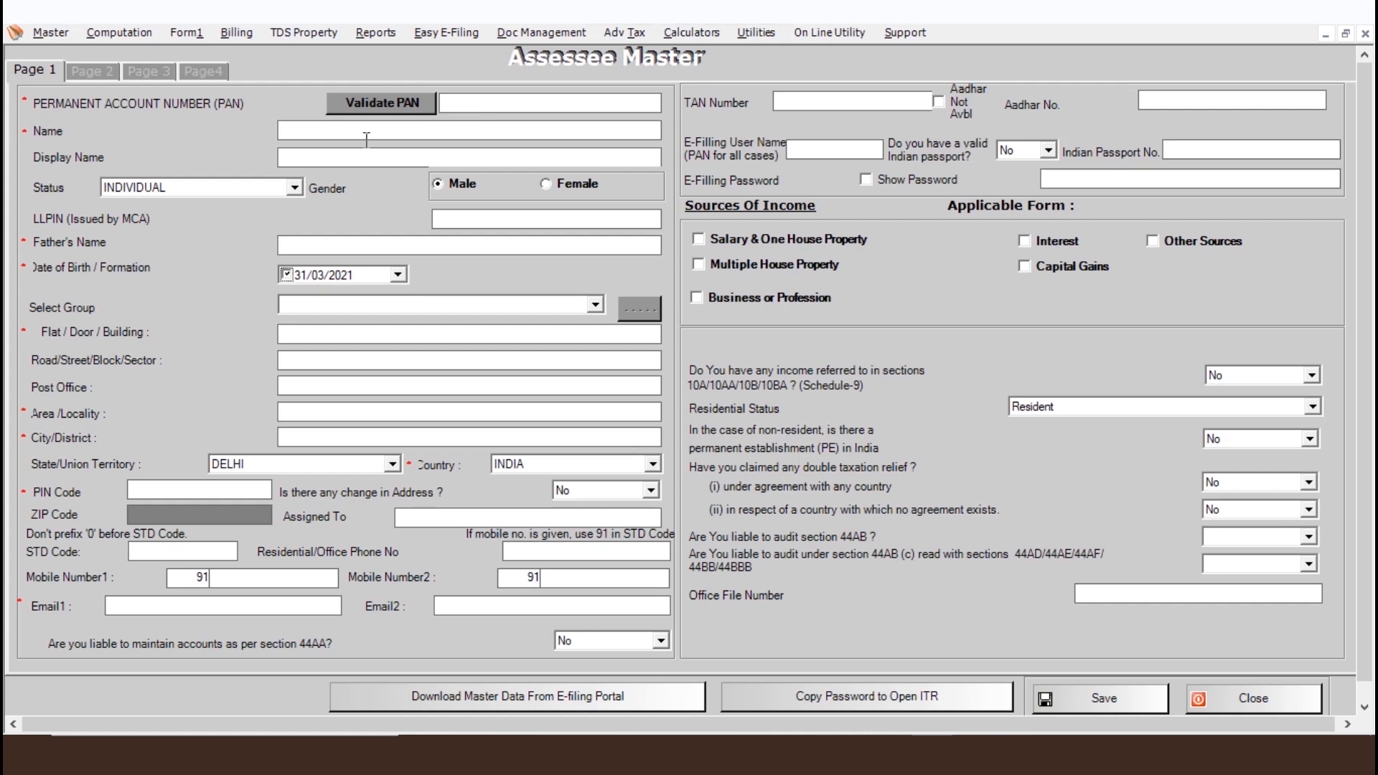
pyautogui.click(295, 189)
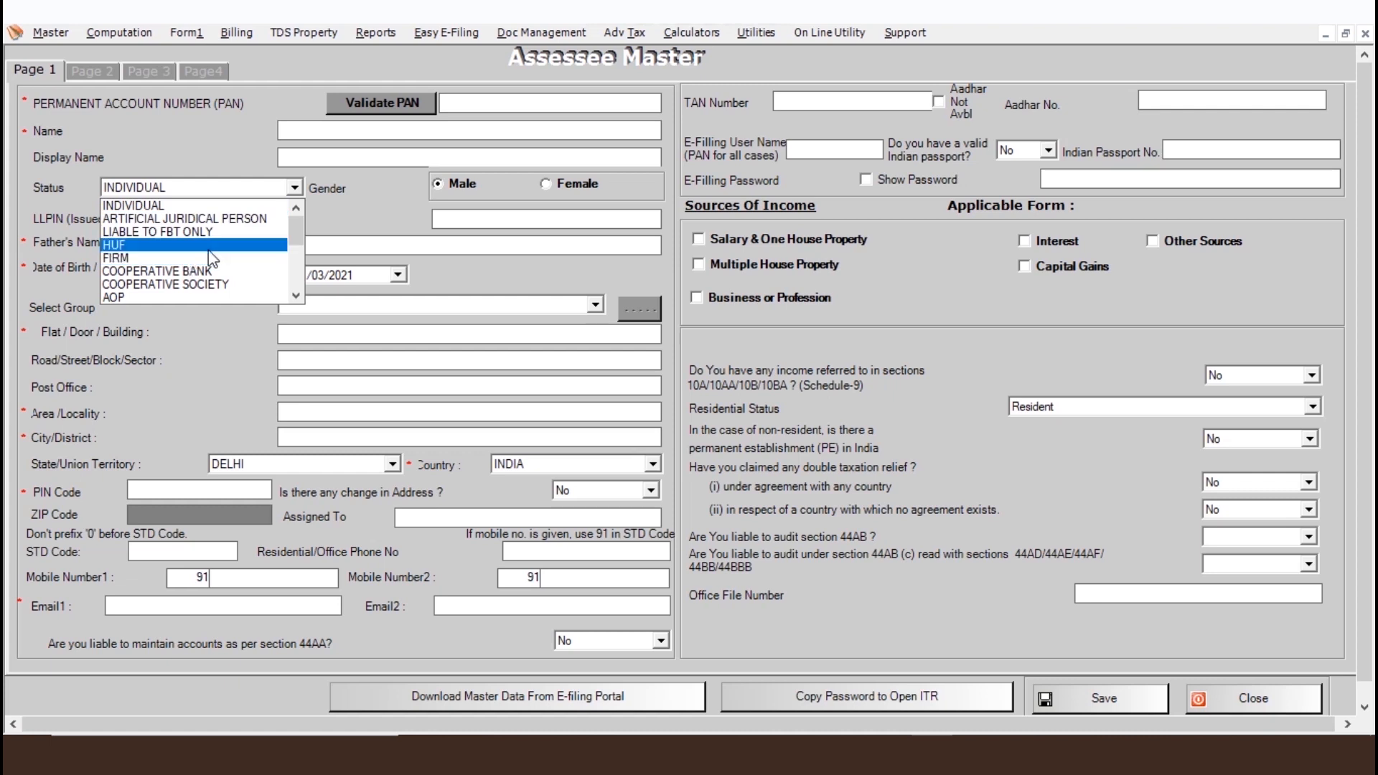
pyautogui.press('Escape')
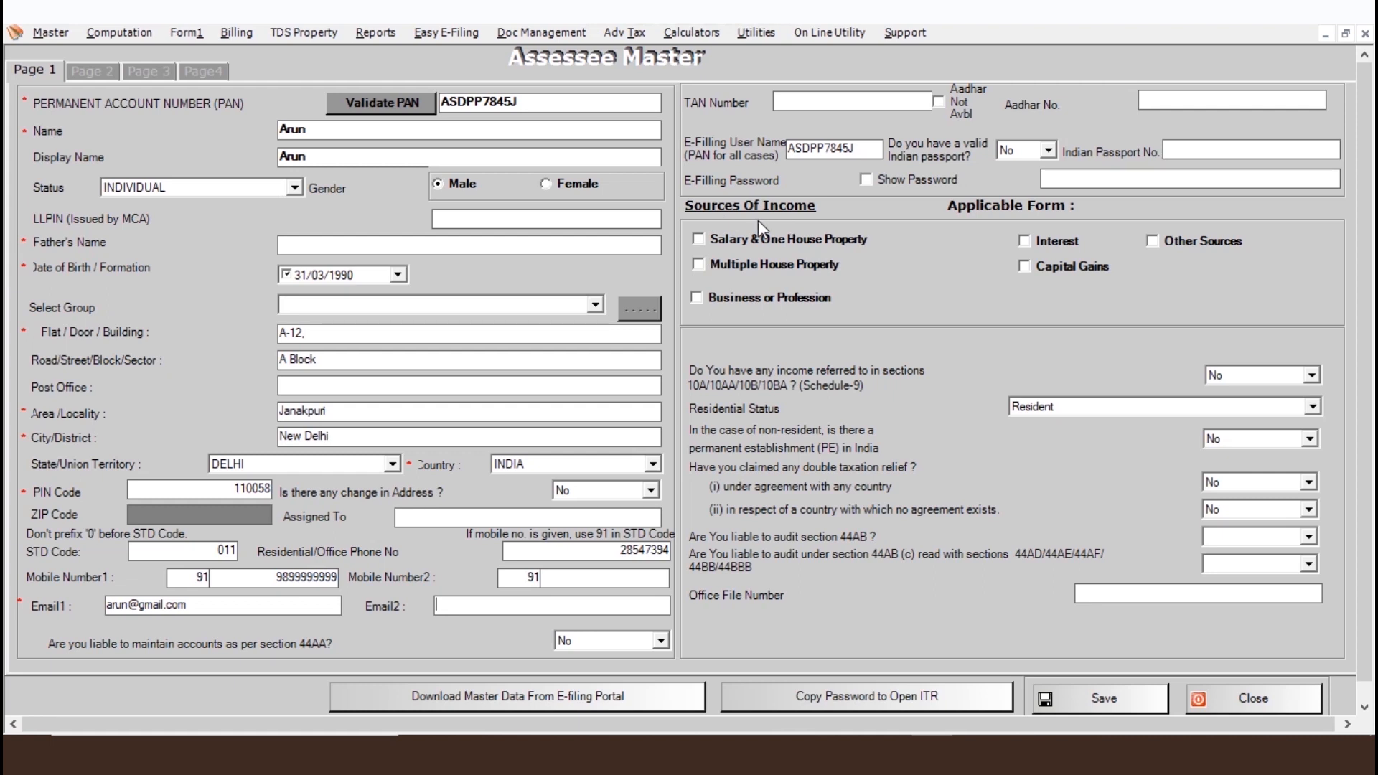
pyautogui.click(729, 261)
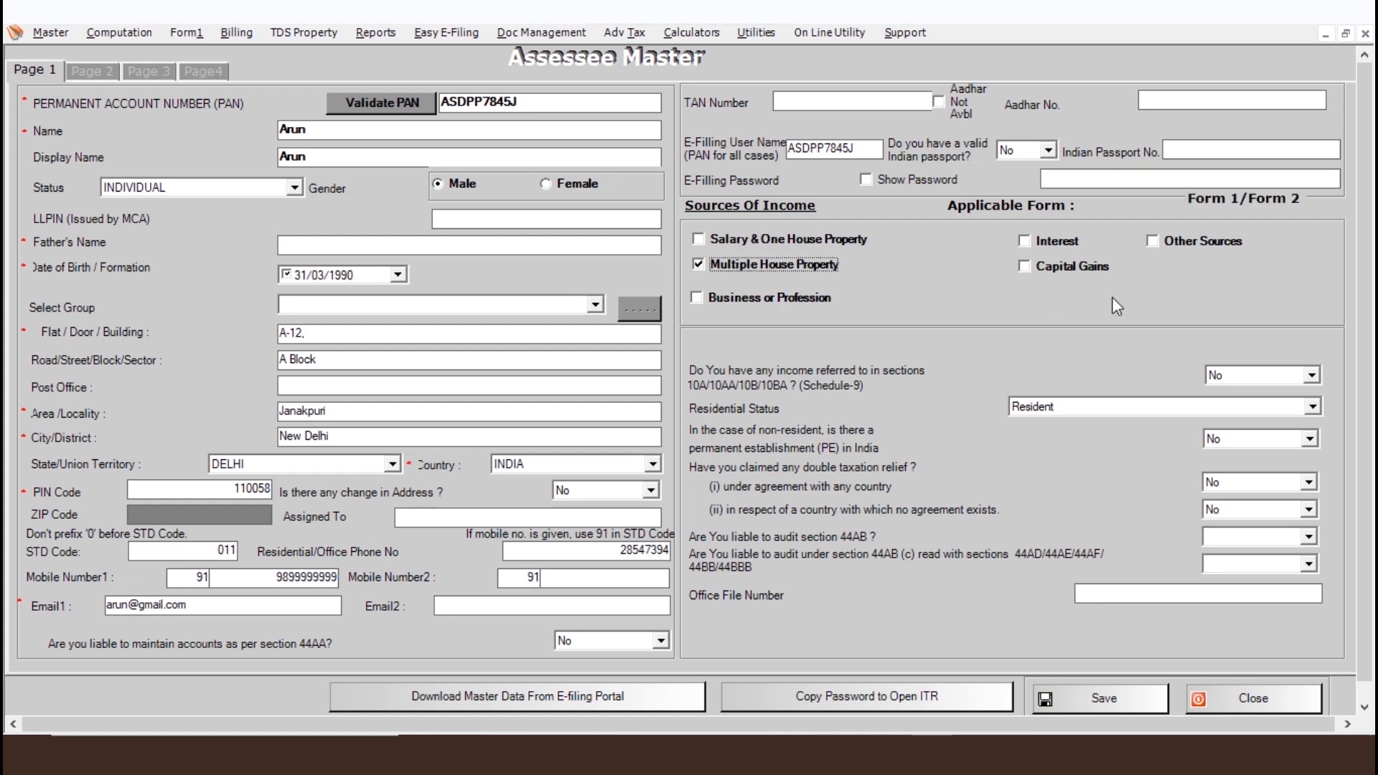
pyautogui.click(1085, 268)
# Add an SBI Savings account to the bank particulars with its IFSC code, branch A and account number, and set Refund Bank to Yes.
pyautogui.click(87, 74)
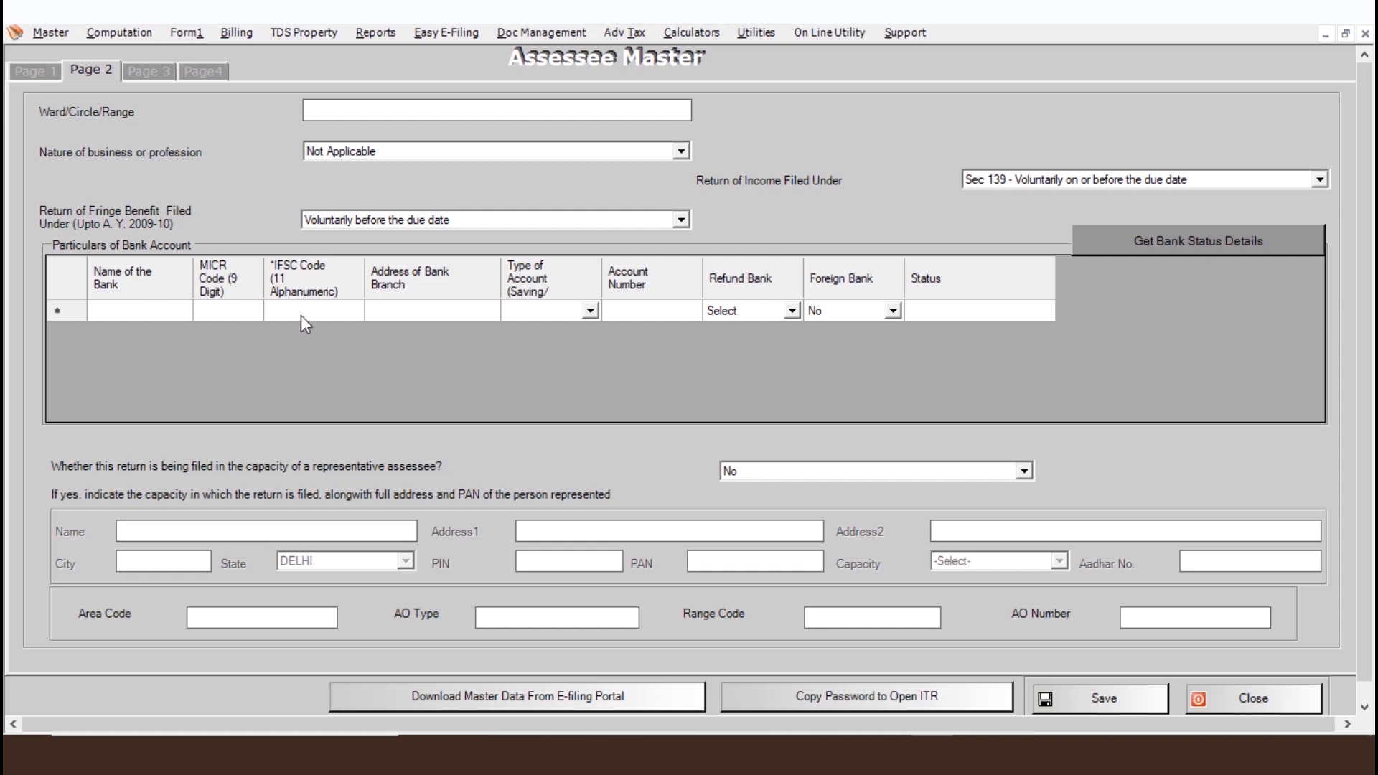
pyautogui.click(589, 312)
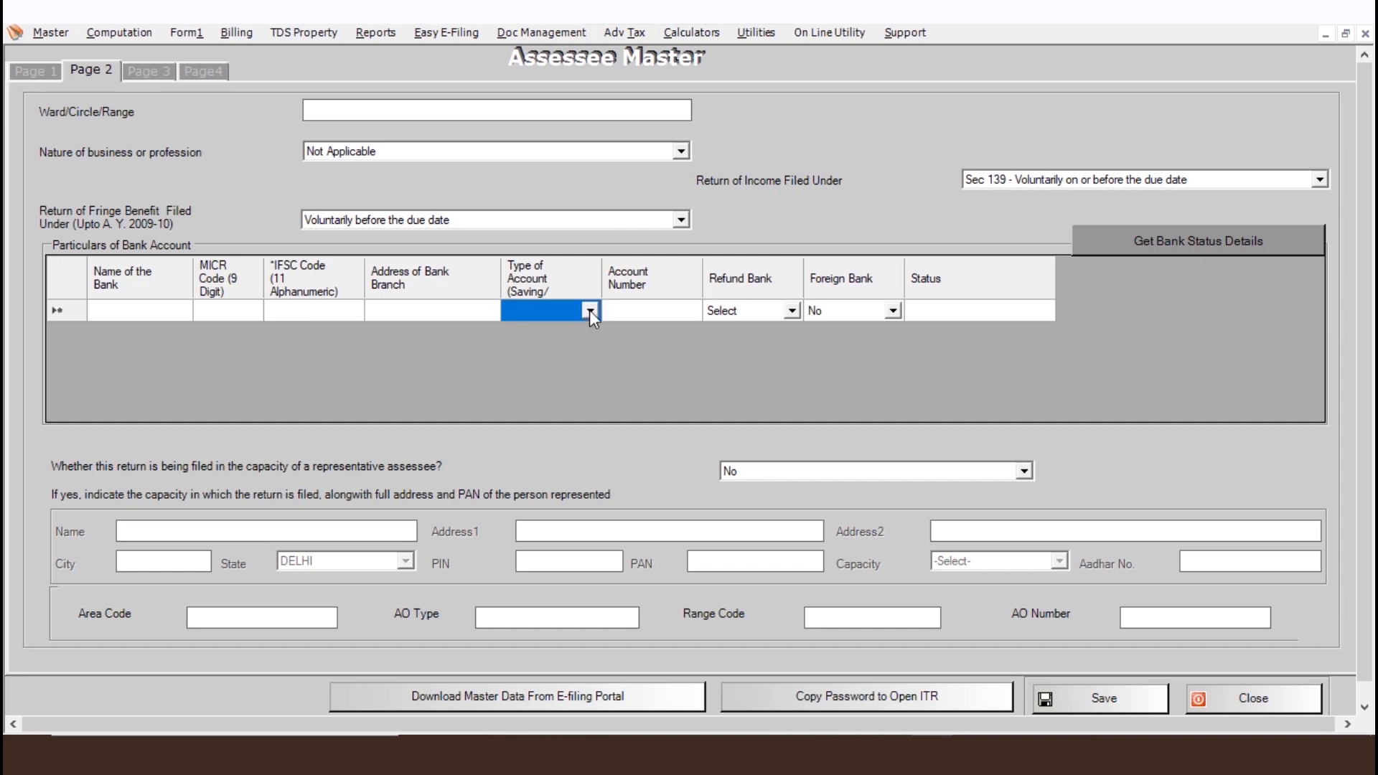
pyautogui.click(589, 310)
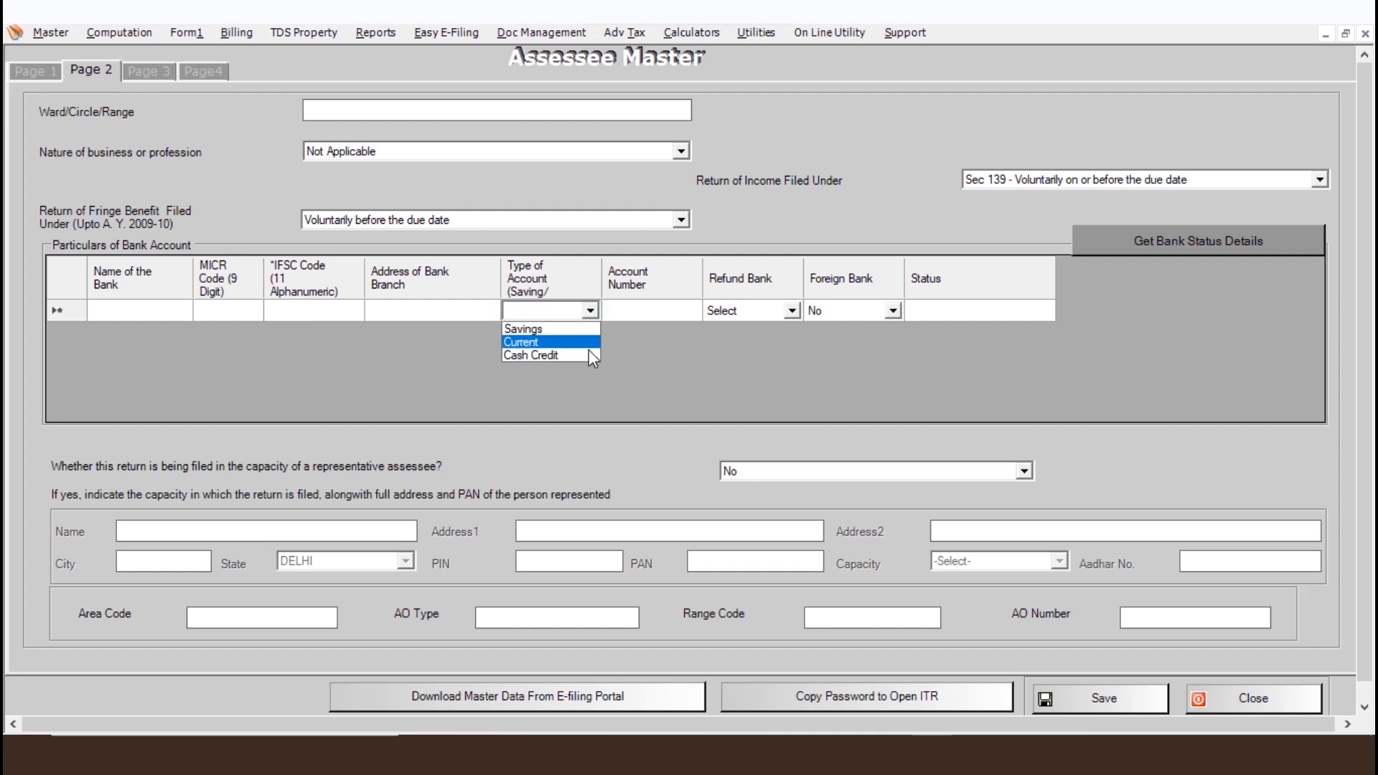
pyautogui.click(649, 306)
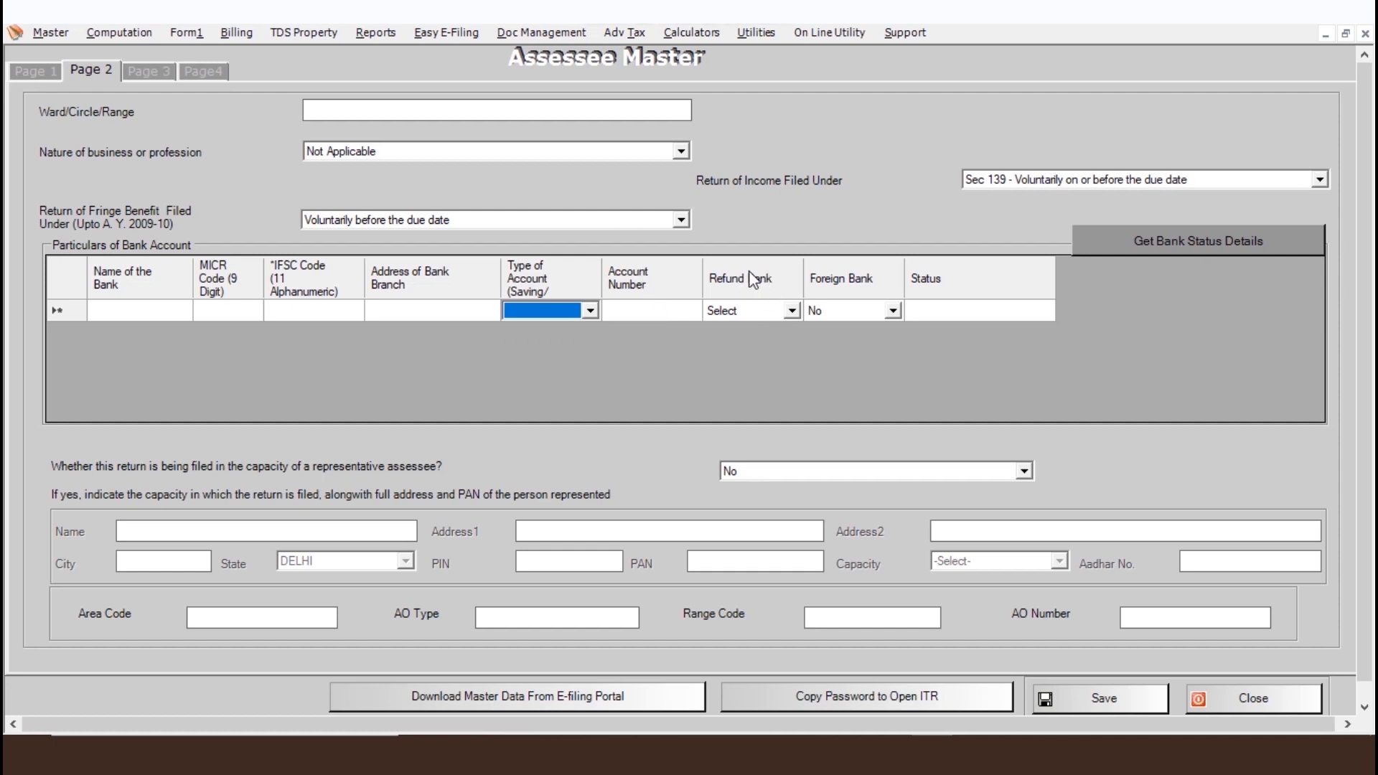
pyautogui.click(785, 309)
pyautogui.click(790, 310)
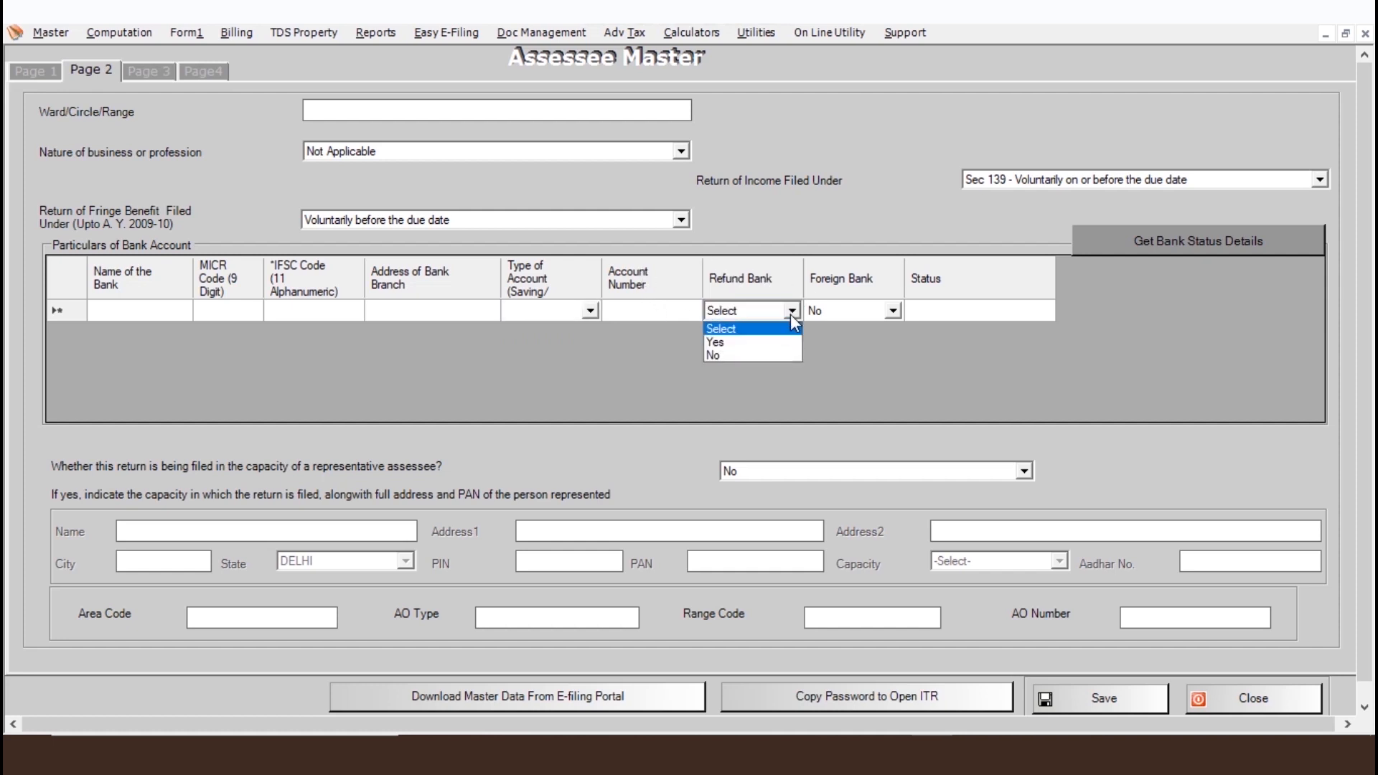
pyautogui.click(889, 382)
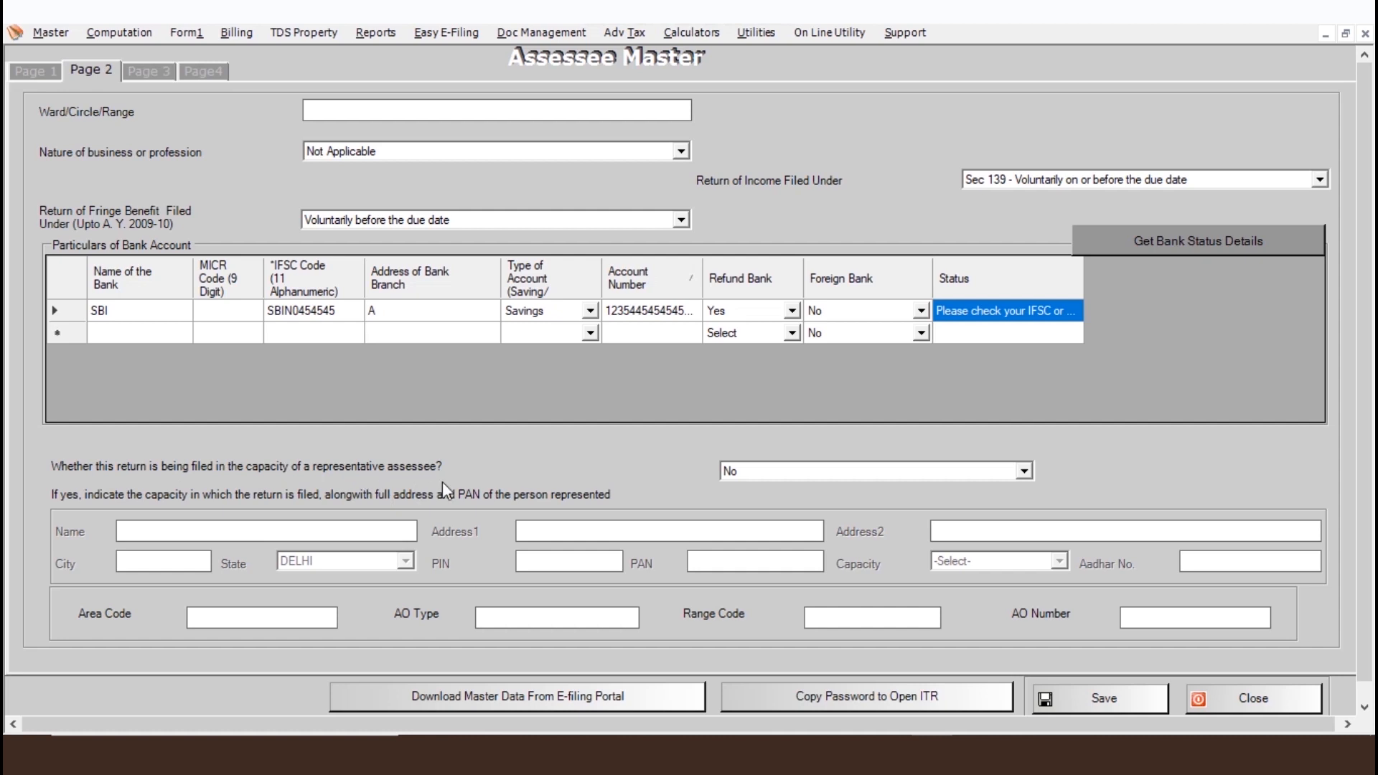
# Switch the representative assessee answer to Yes to view its detail fields, and set it back to No.
pyautogui.click(783, 473)
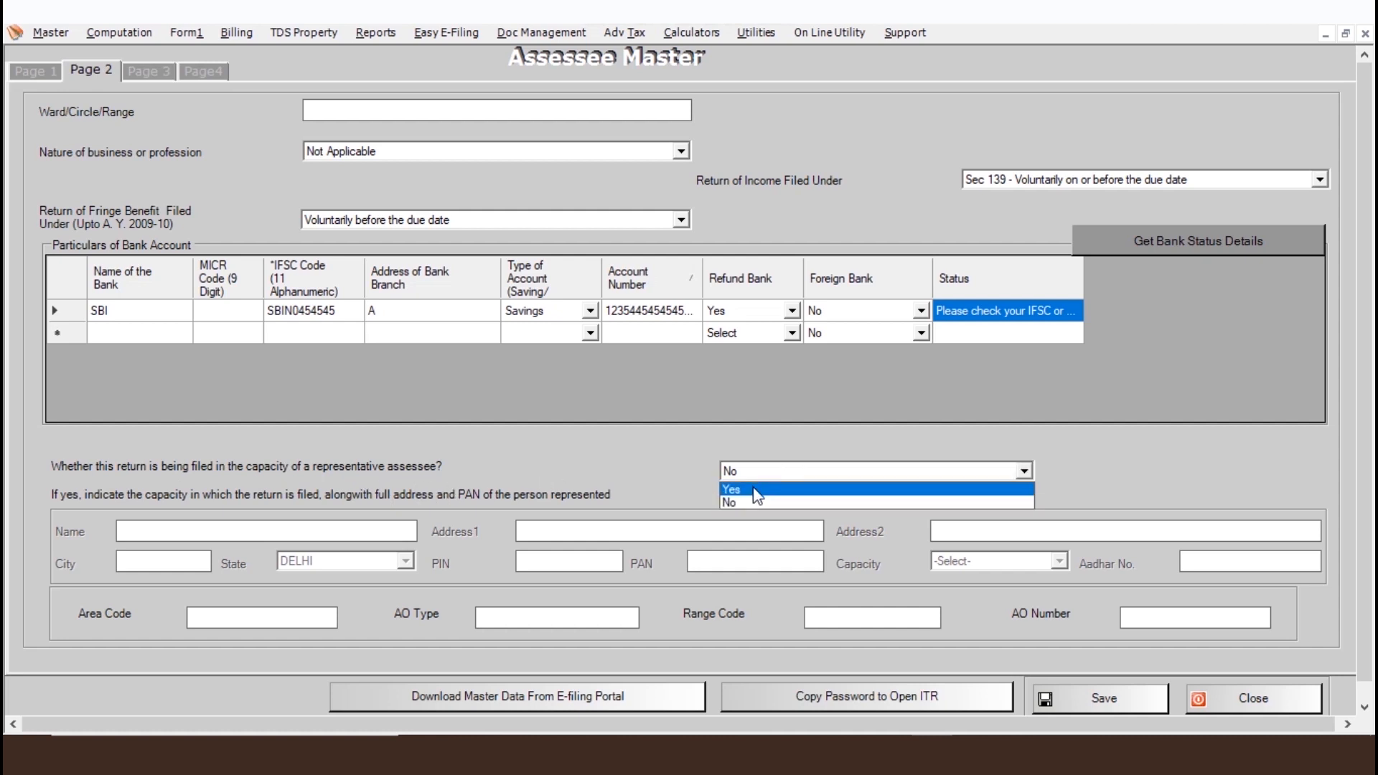
pyautogui.click(757, 497)
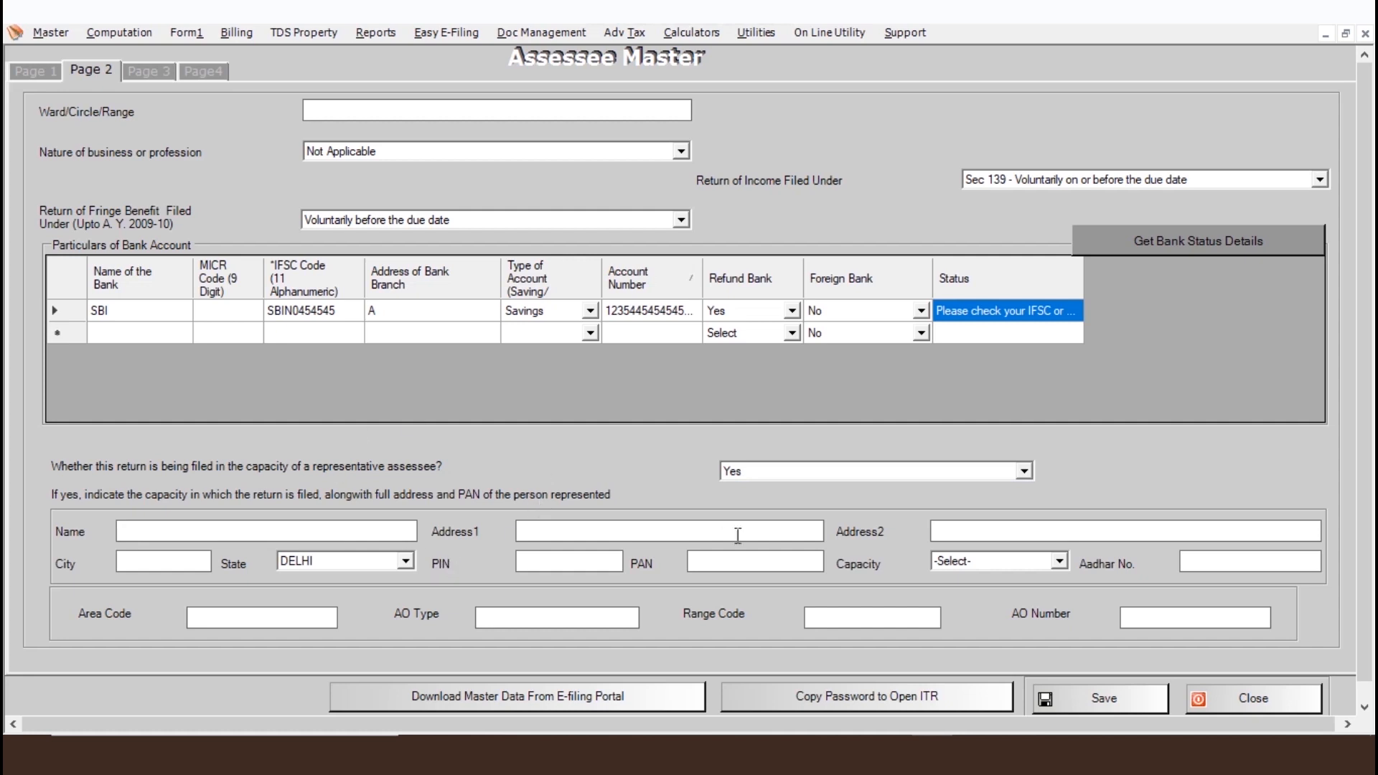
pyautogui.click(782, 468)
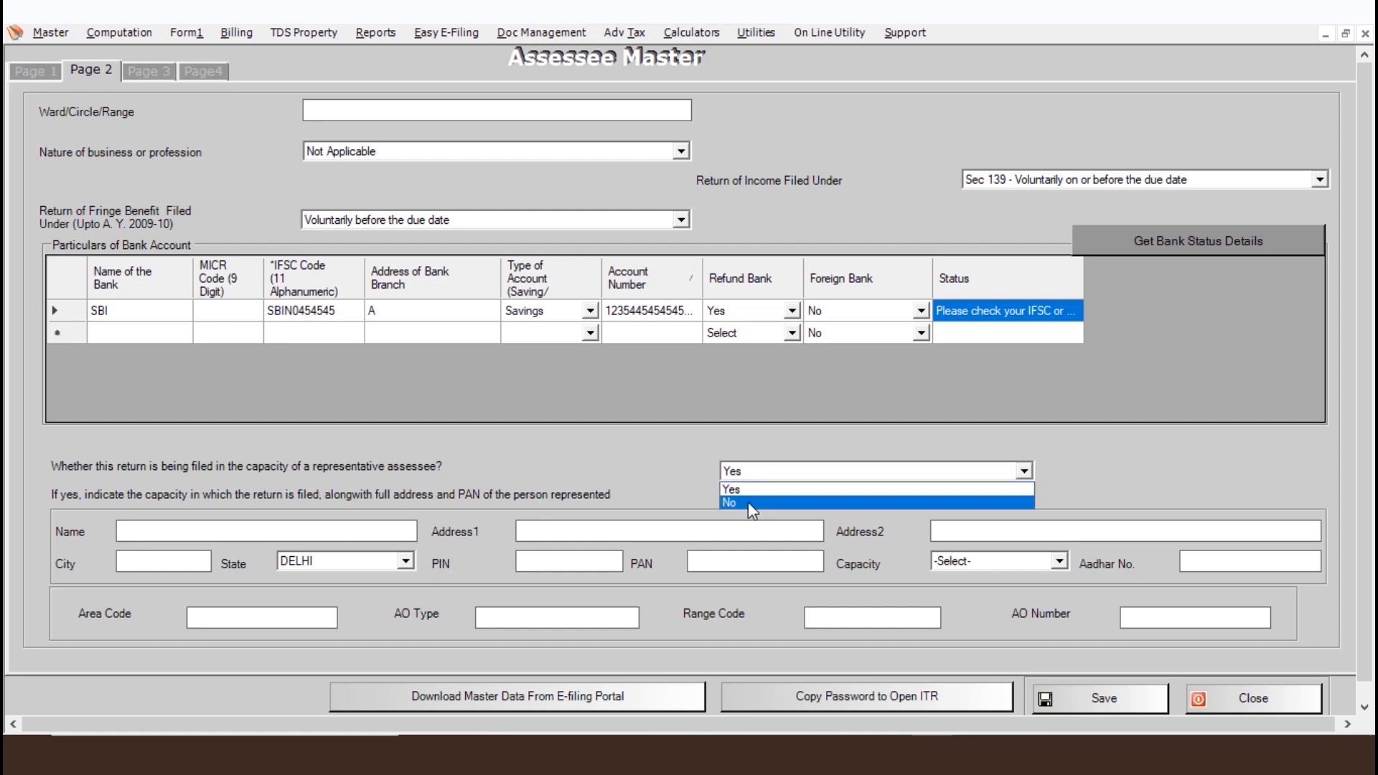
pyautogui.click(748, 503)
# Correct the assessee's name and enter the father's name in the acknowledgement details, and save the assessee record.
pyautogui.click(129, 75)
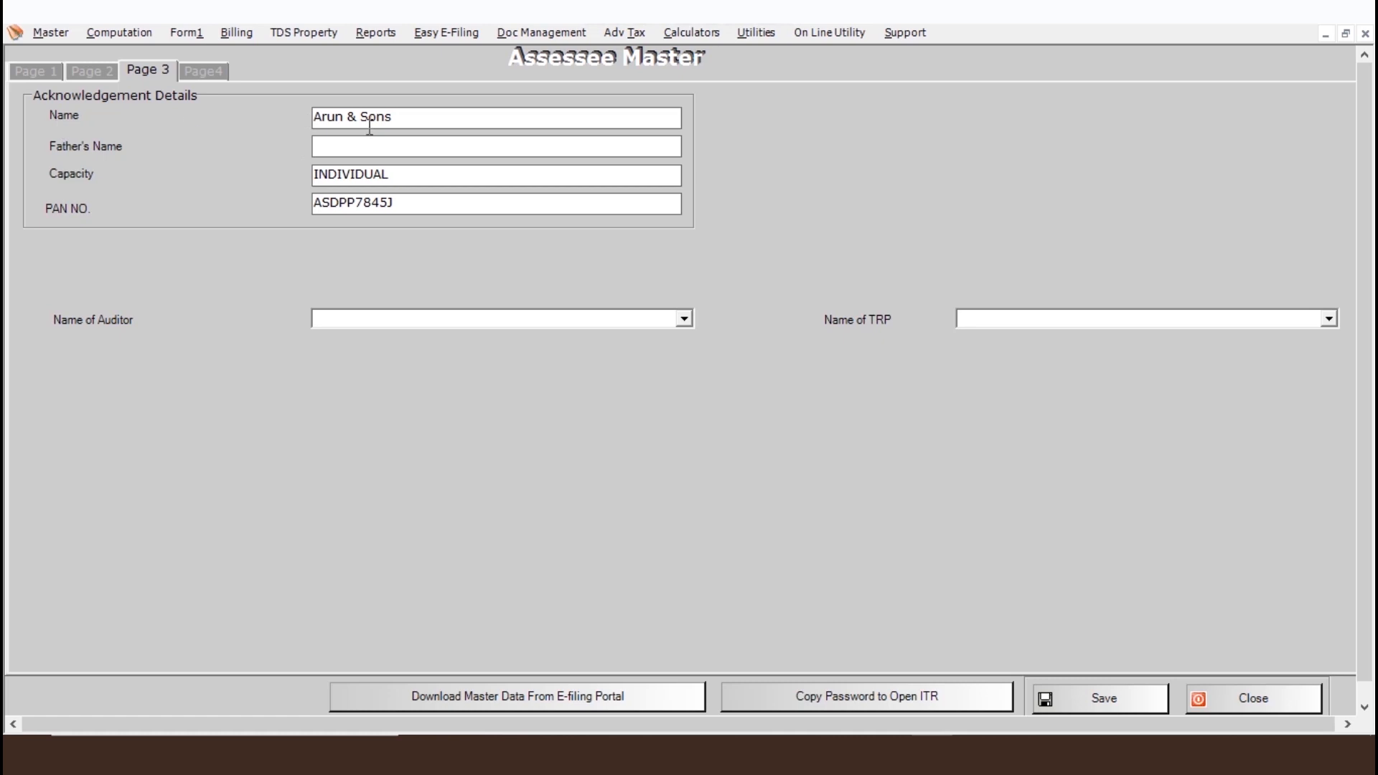
pyautogui.click(365, 144)
pyautogui.write('Dinesh')
pyautogui.click(1079, 713)
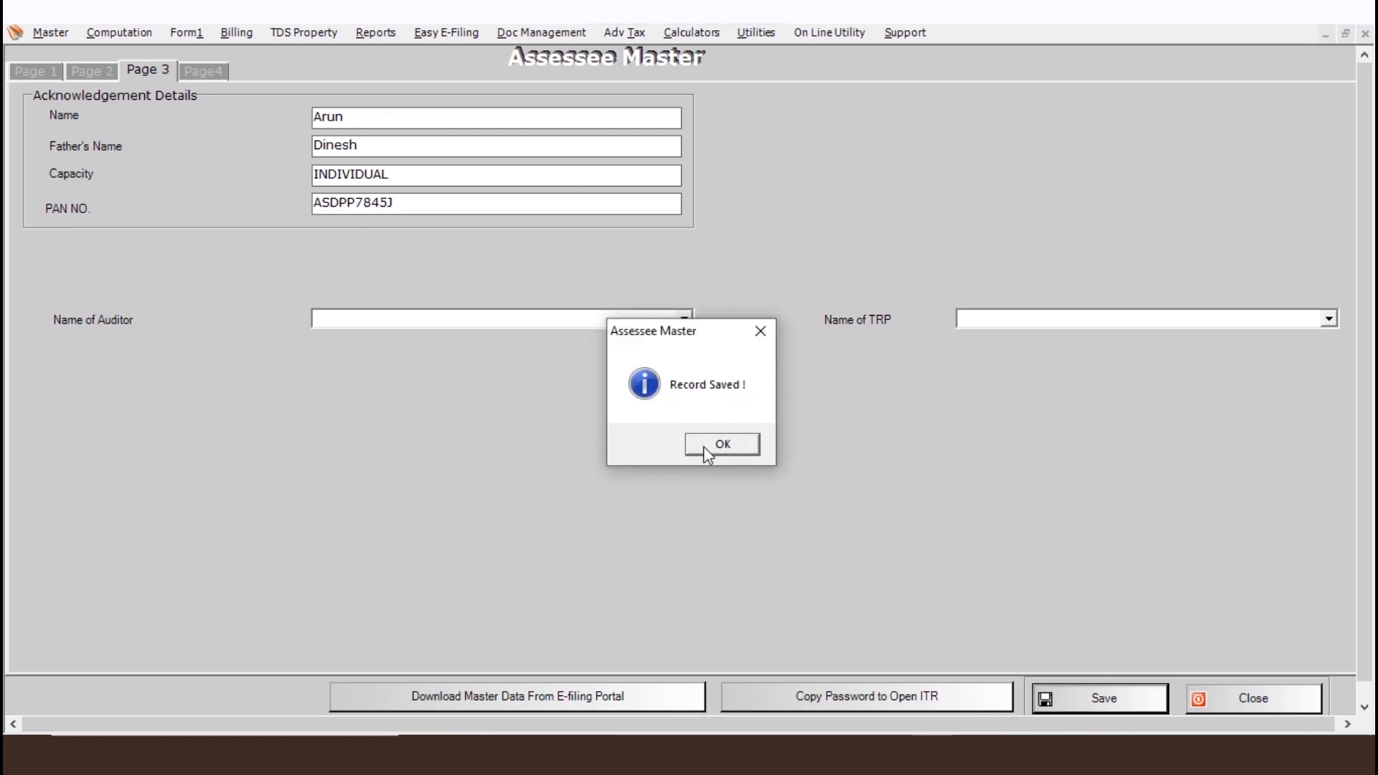
pyautogui.click(745, 444)
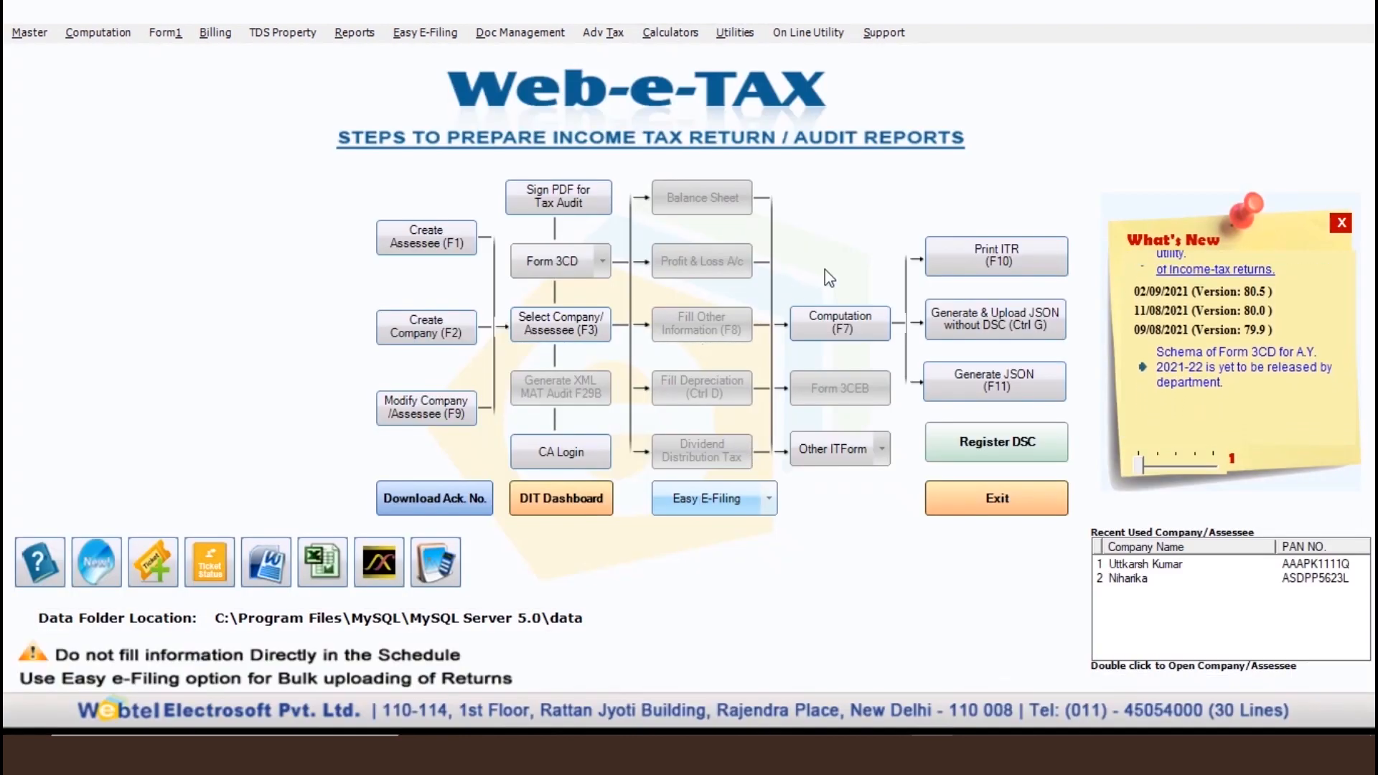
# Sort the assessee list by applicable form, select the newly created individual assessee and open the tax computation.
pyautogui.click(592, 333)
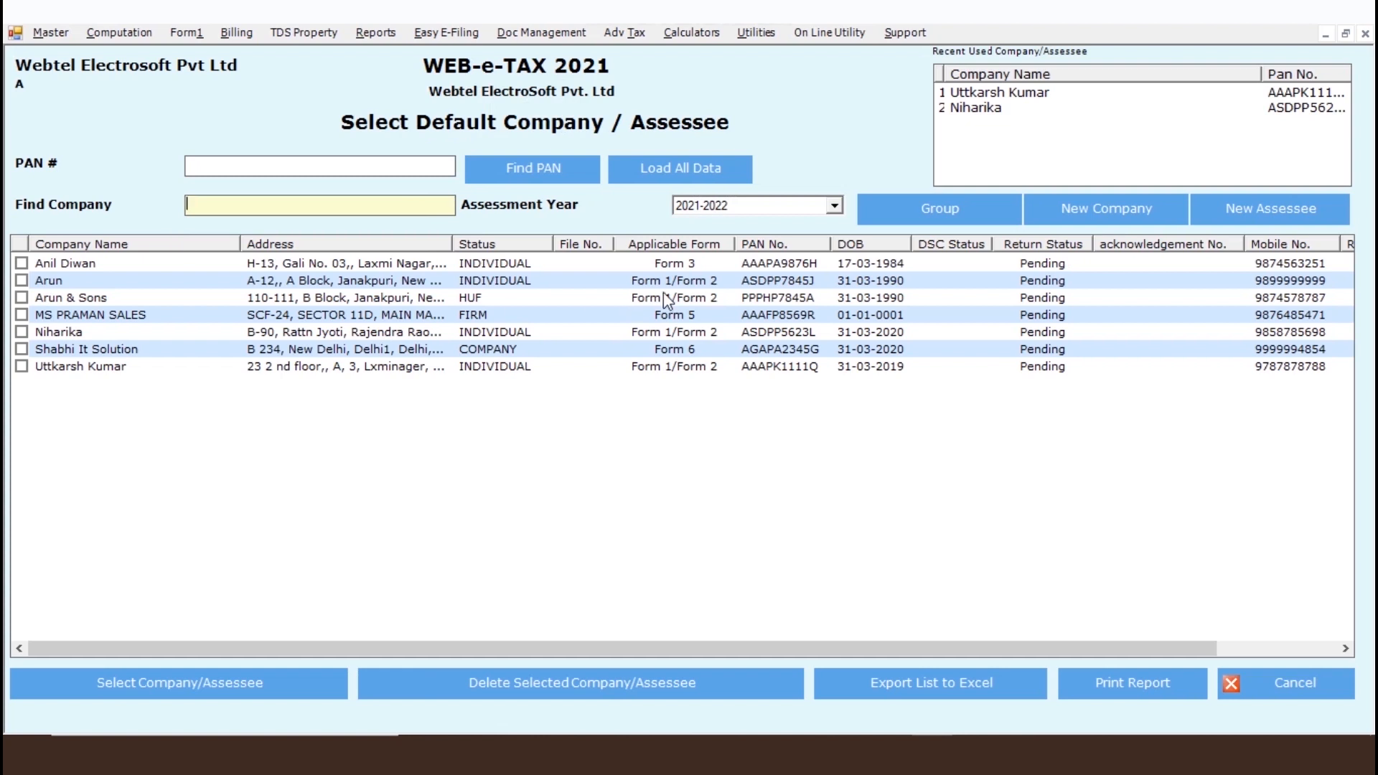
pyautogui.click(682, 247)
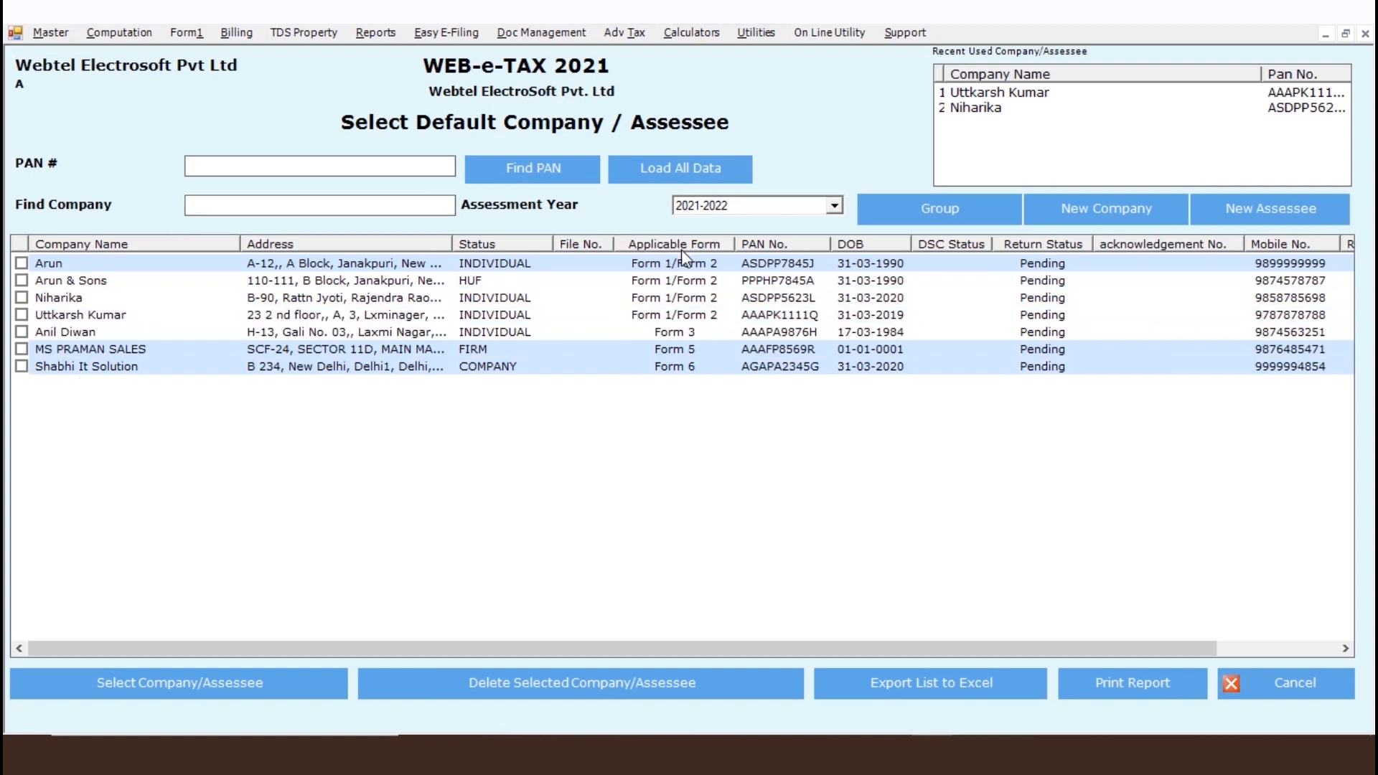
pyautogui.click(685, 350)
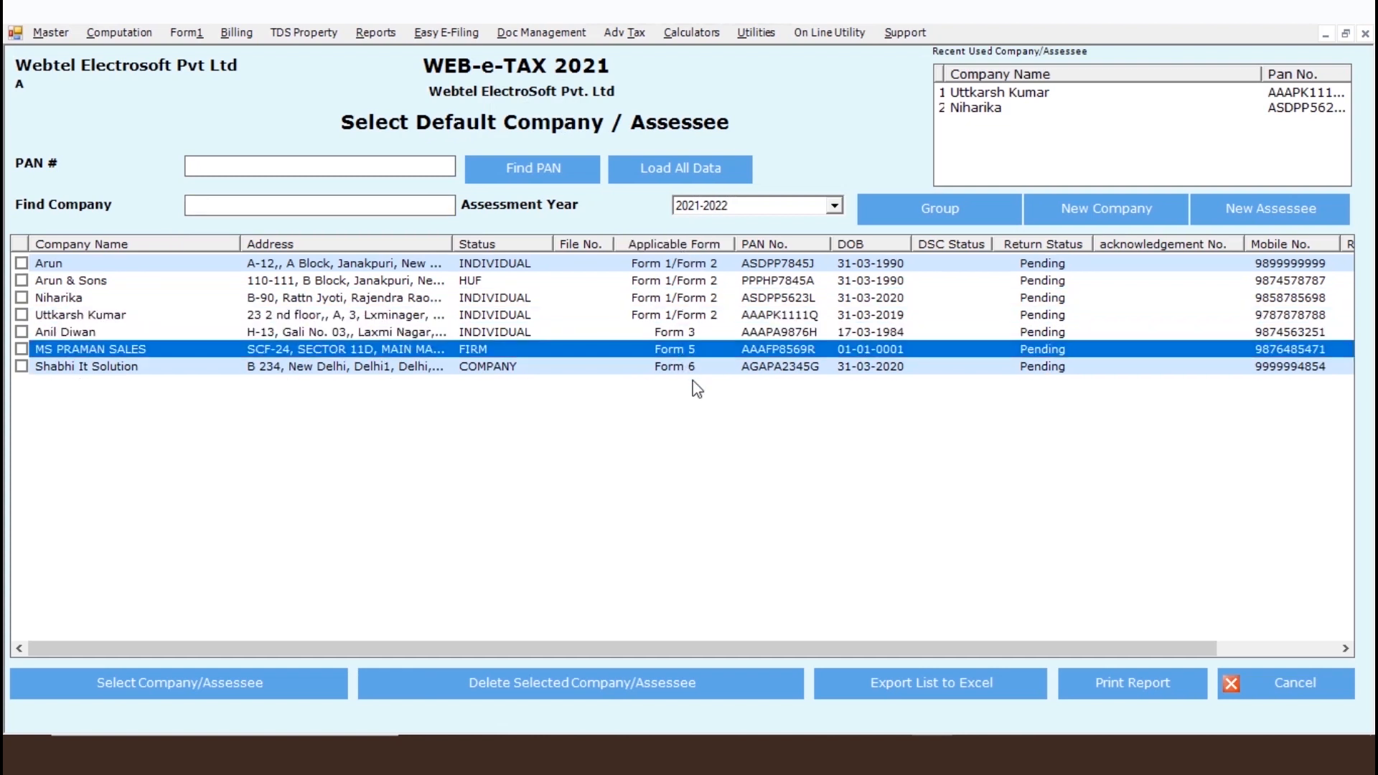
pyautogui.click(714, 285)
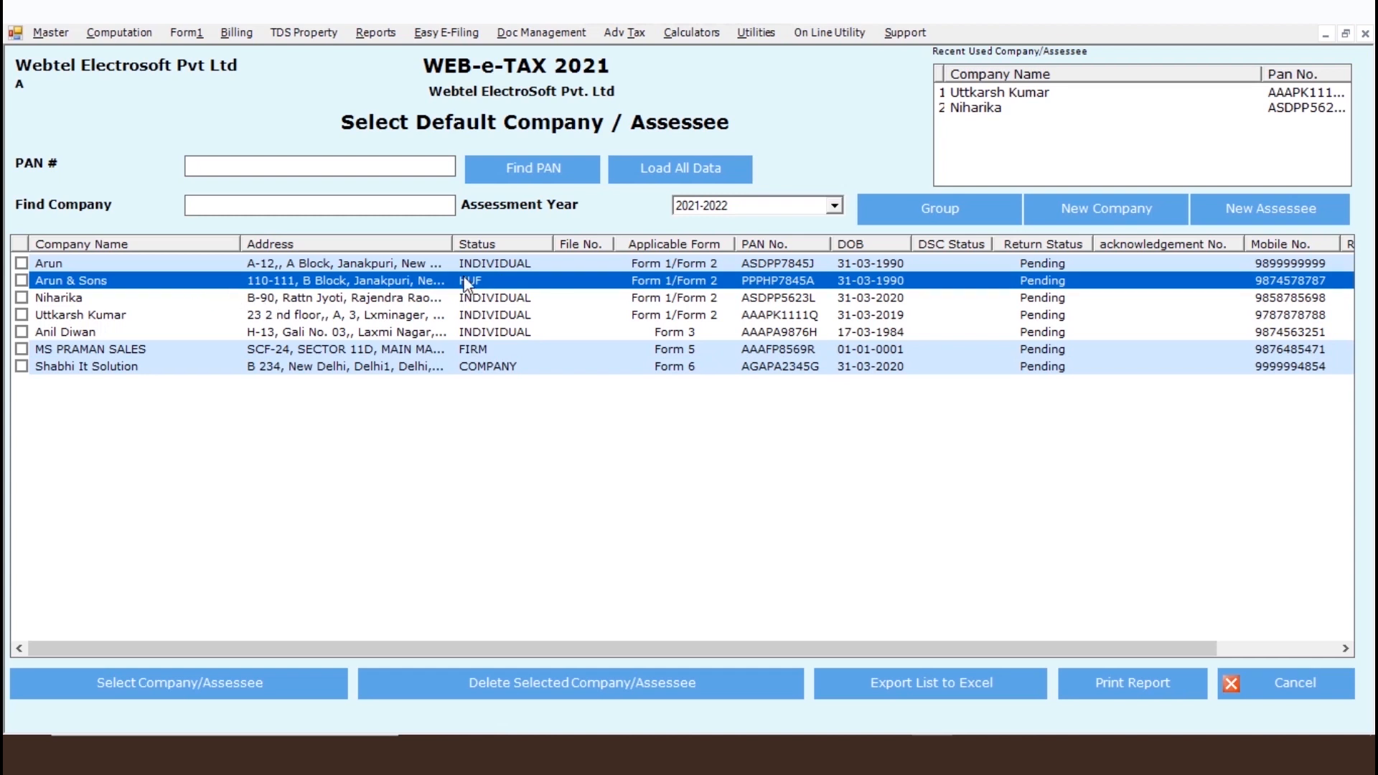
pyautogui.click(287, 263)
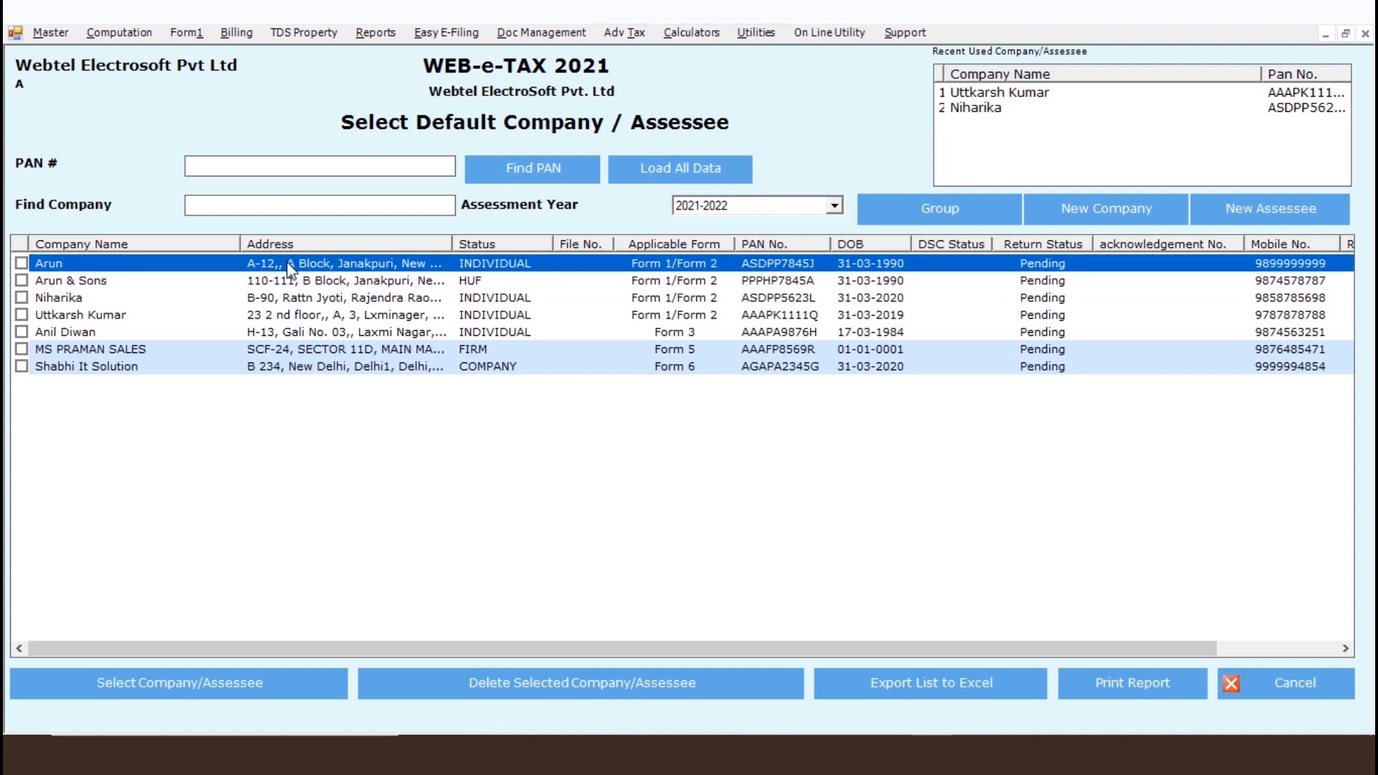
pyautogui.doubleClick(289, 265)
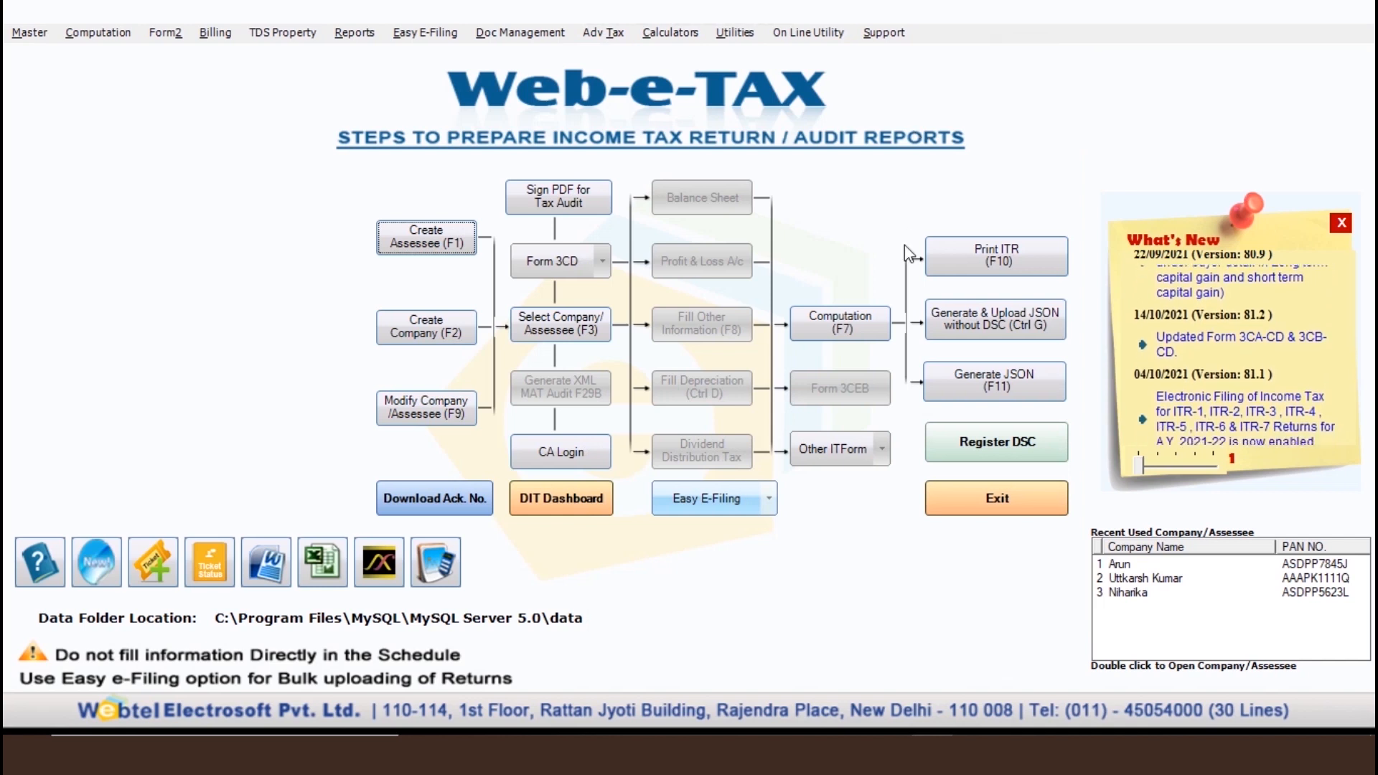
pyautogui.click(849, 325)
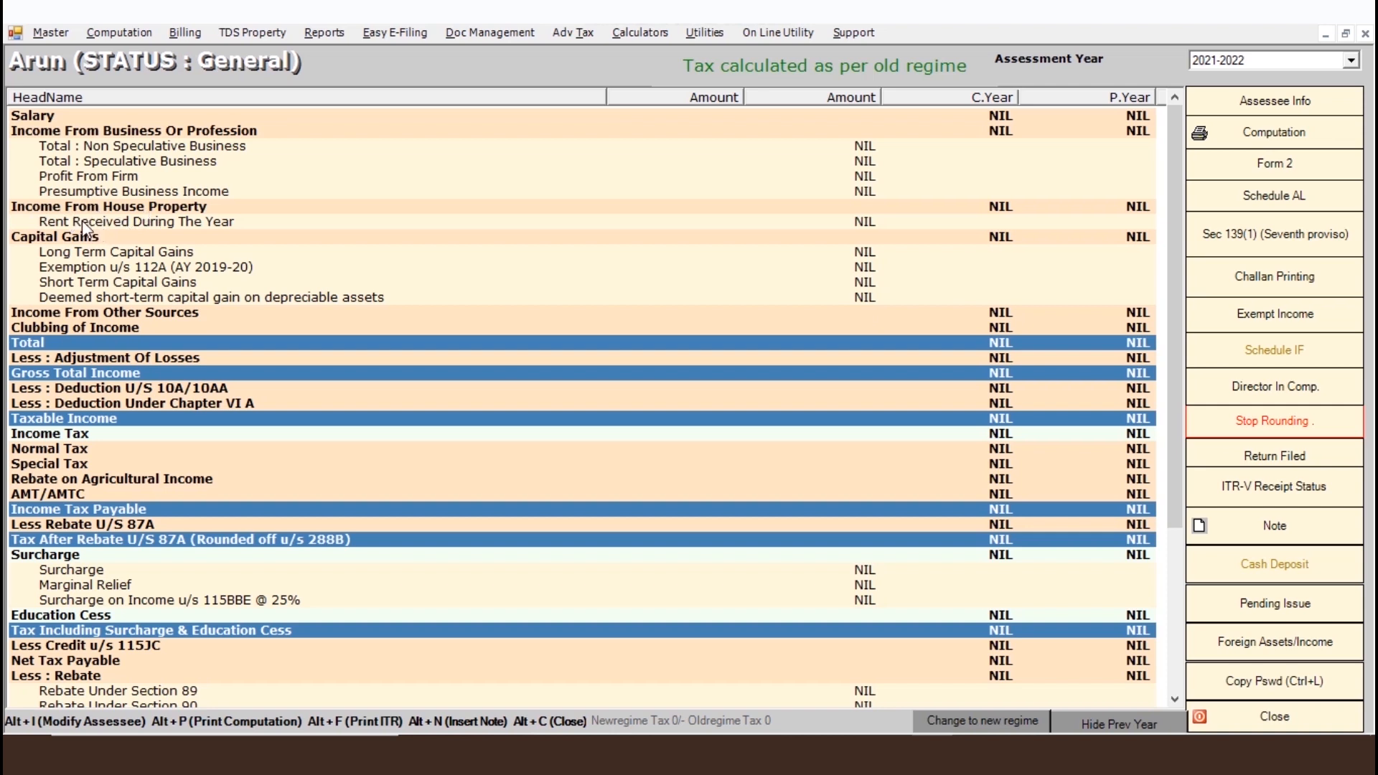
# Review the Schedule S salary entry form from the computation and close it without entering data.
pyautogui.click(66, 117)
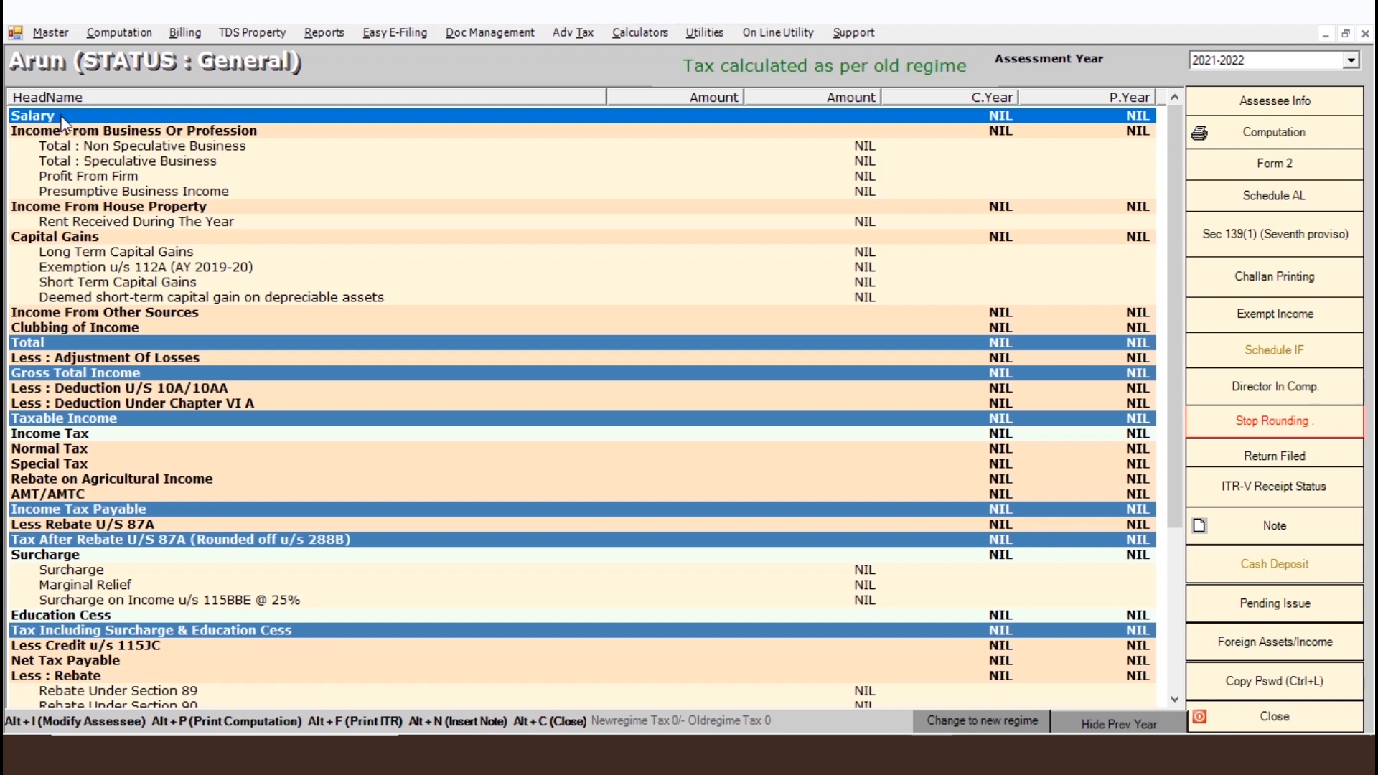
pyautogui.doubleClick(66, 121)
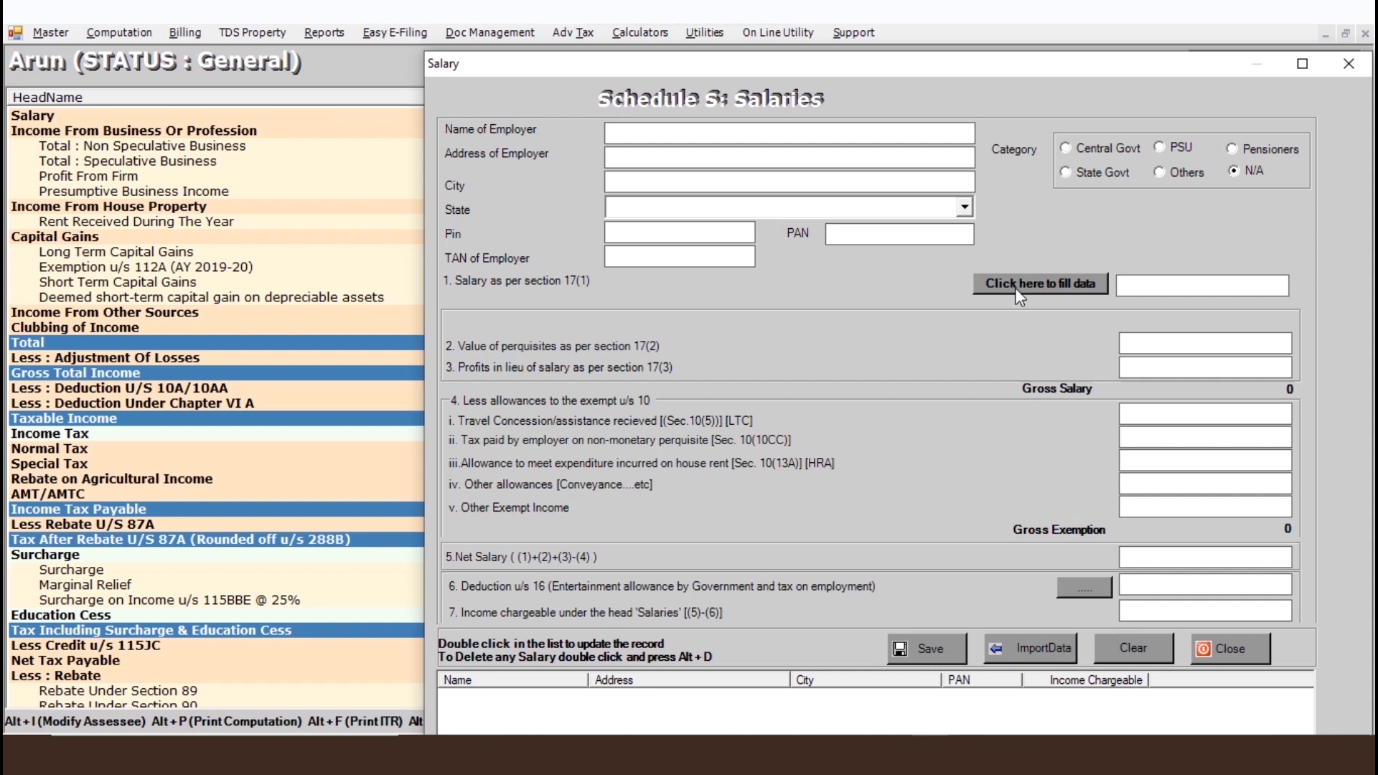
pyautogui.click(1250, 649)
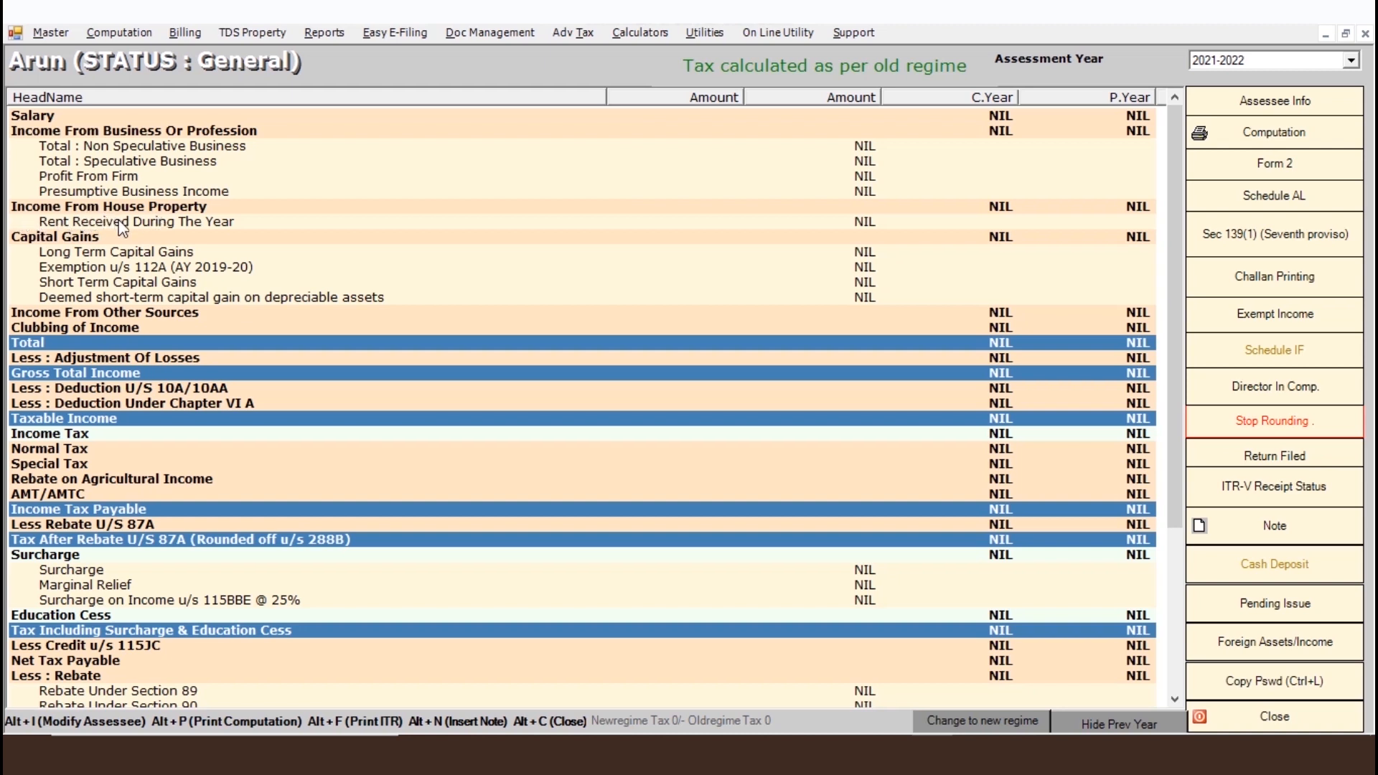
# Add and save a let-out house property with its address, tenant details, annual lettable value 180000 and owner MINOR.
pyautogui.doubleClick(75, 223)
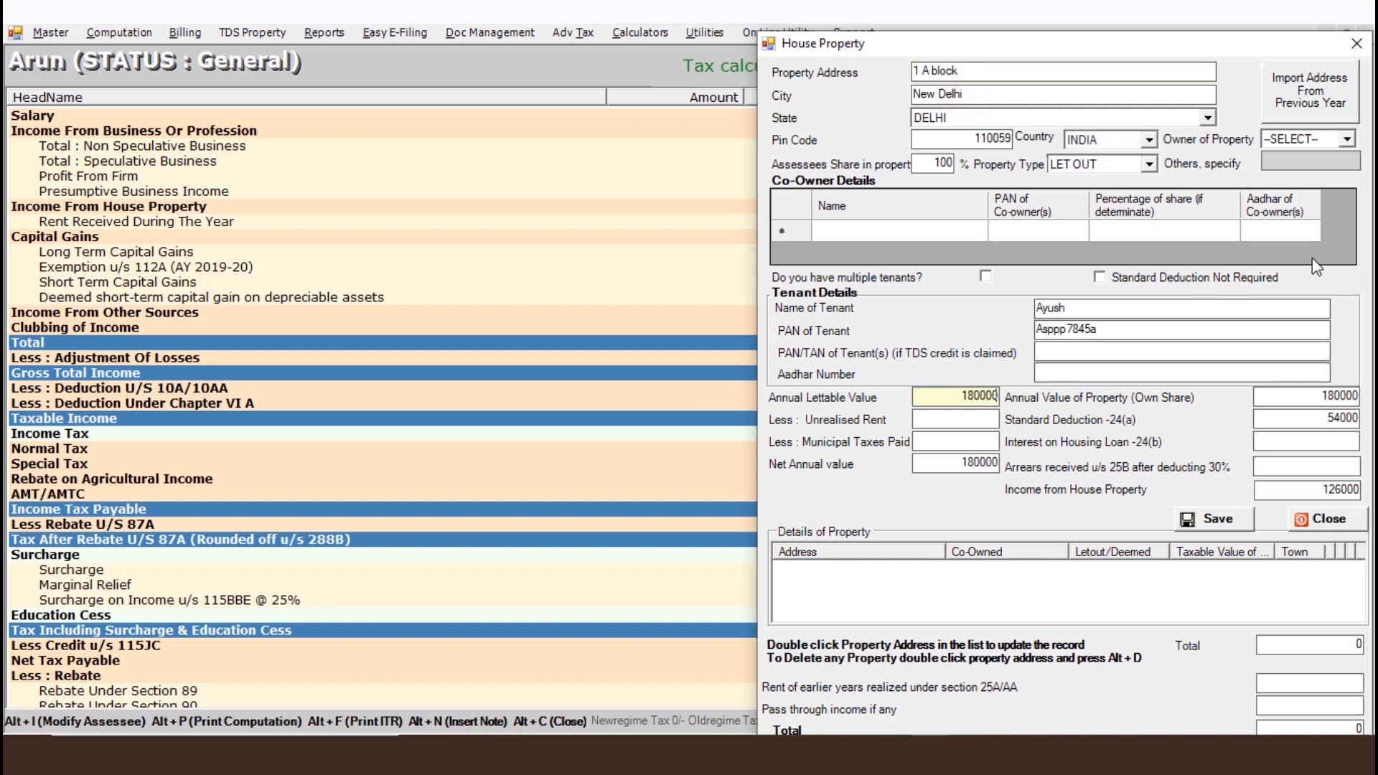
pyautogui.moveTo(828, 37); pyautogui.dragTo(830, 28)
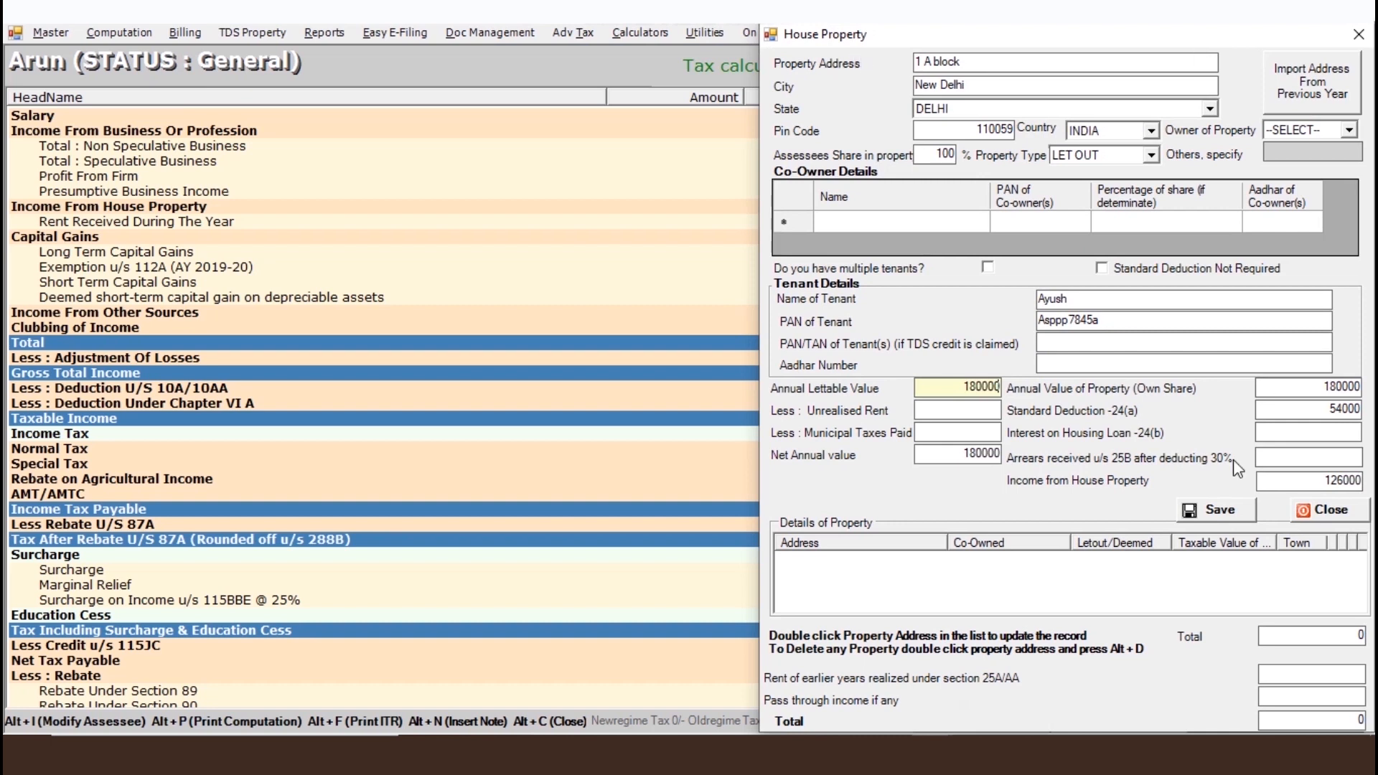
pyautogui.click(1216, 511)
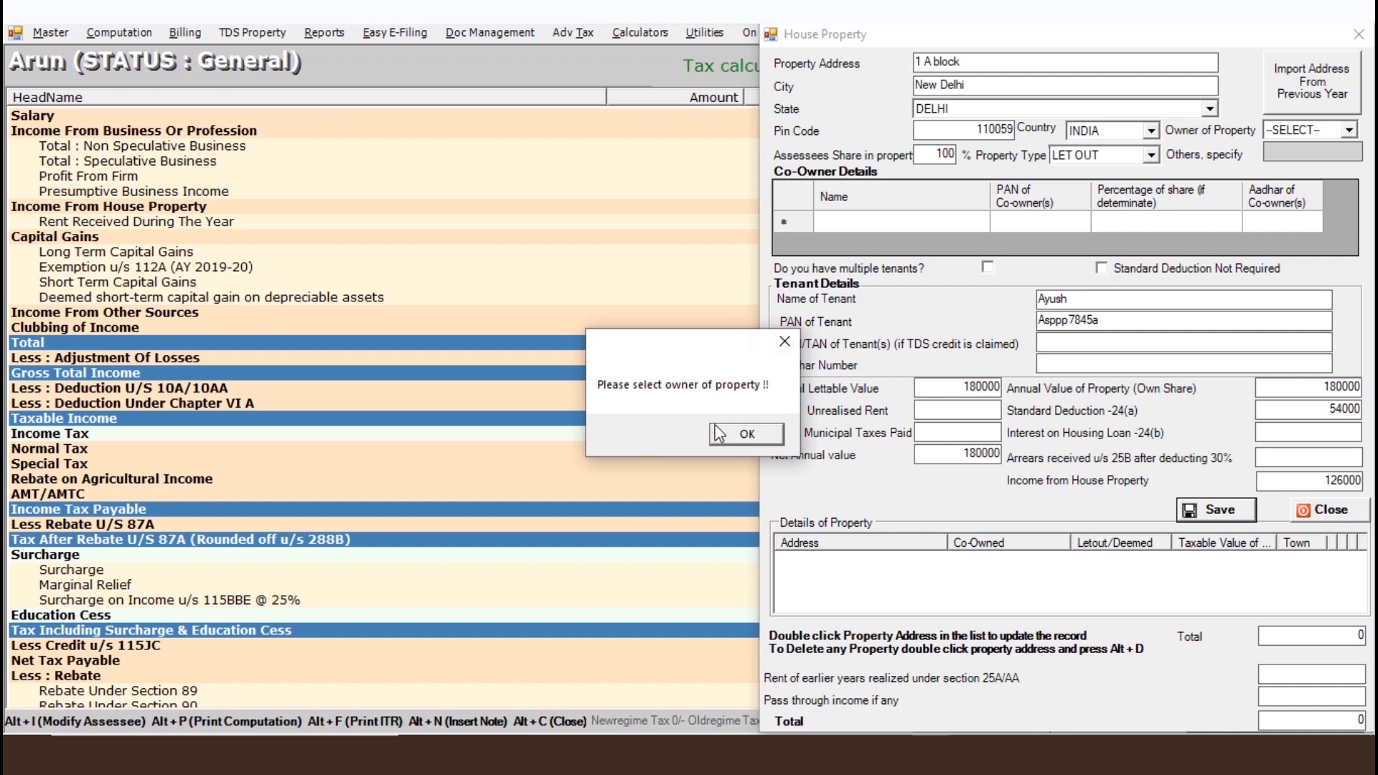
pyautogui.click(747, 434)
pyautogui.click(1349, 130)
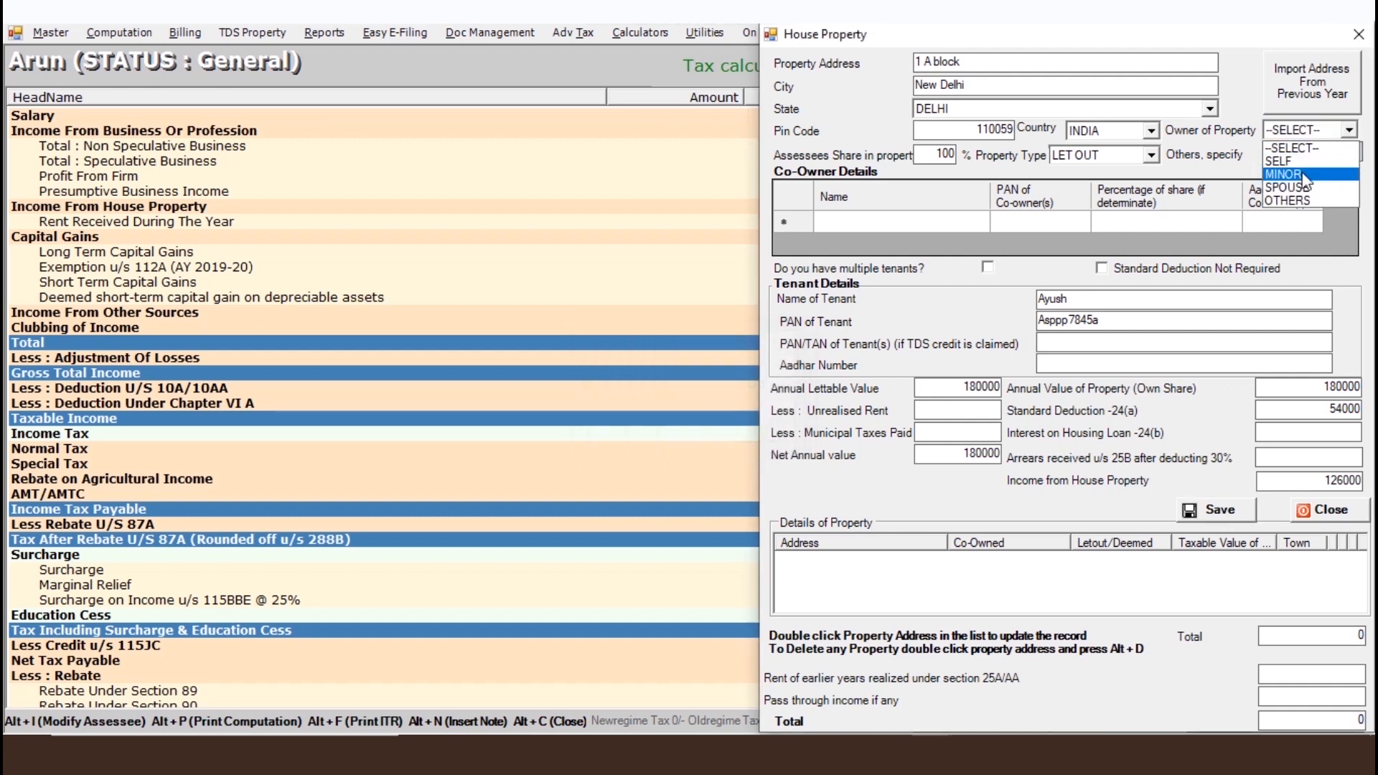
pyautogui.click(1308, 174)
pyautogui.click(1216, 511)
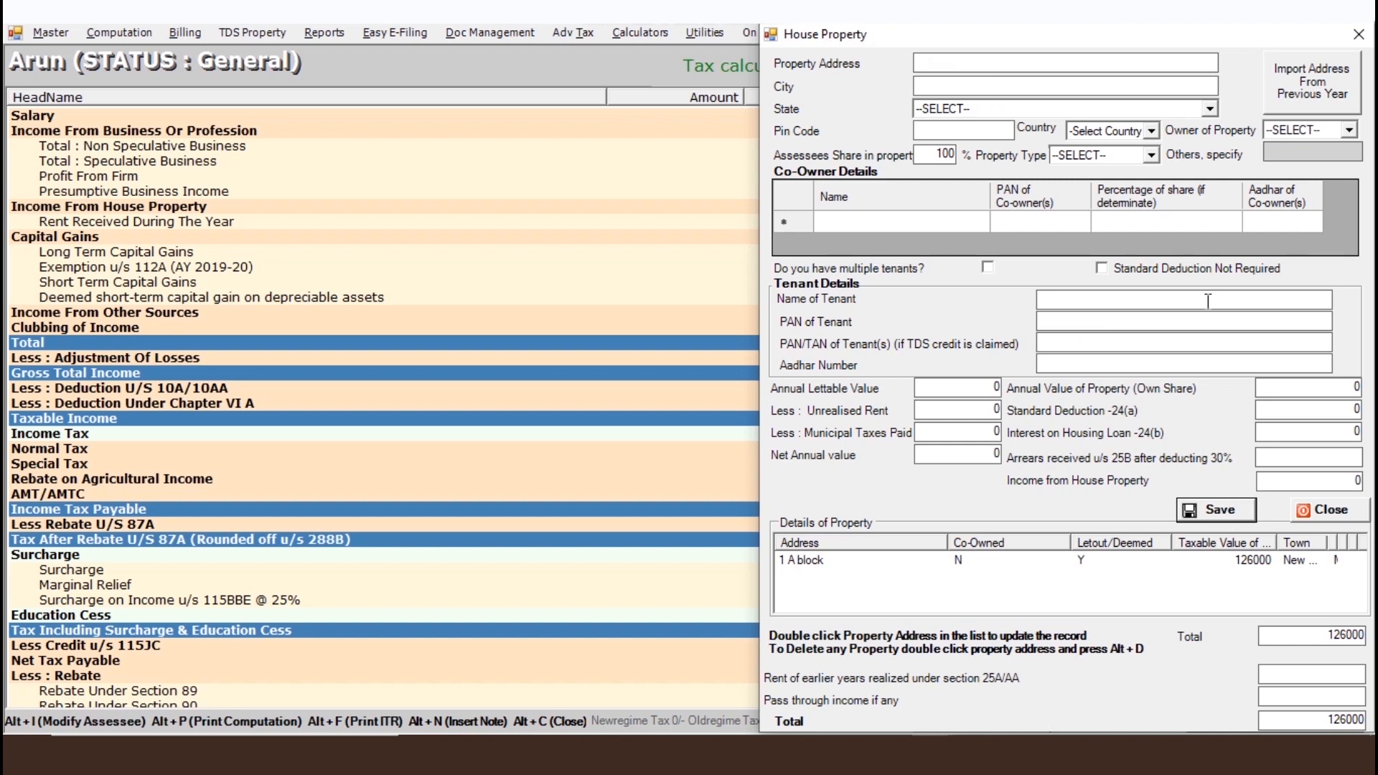
# Add a second let-out house property with owner SELF, tenant details and annual lettable value 1950000, and save it to the computation.
pyautogui.click(919, 63)
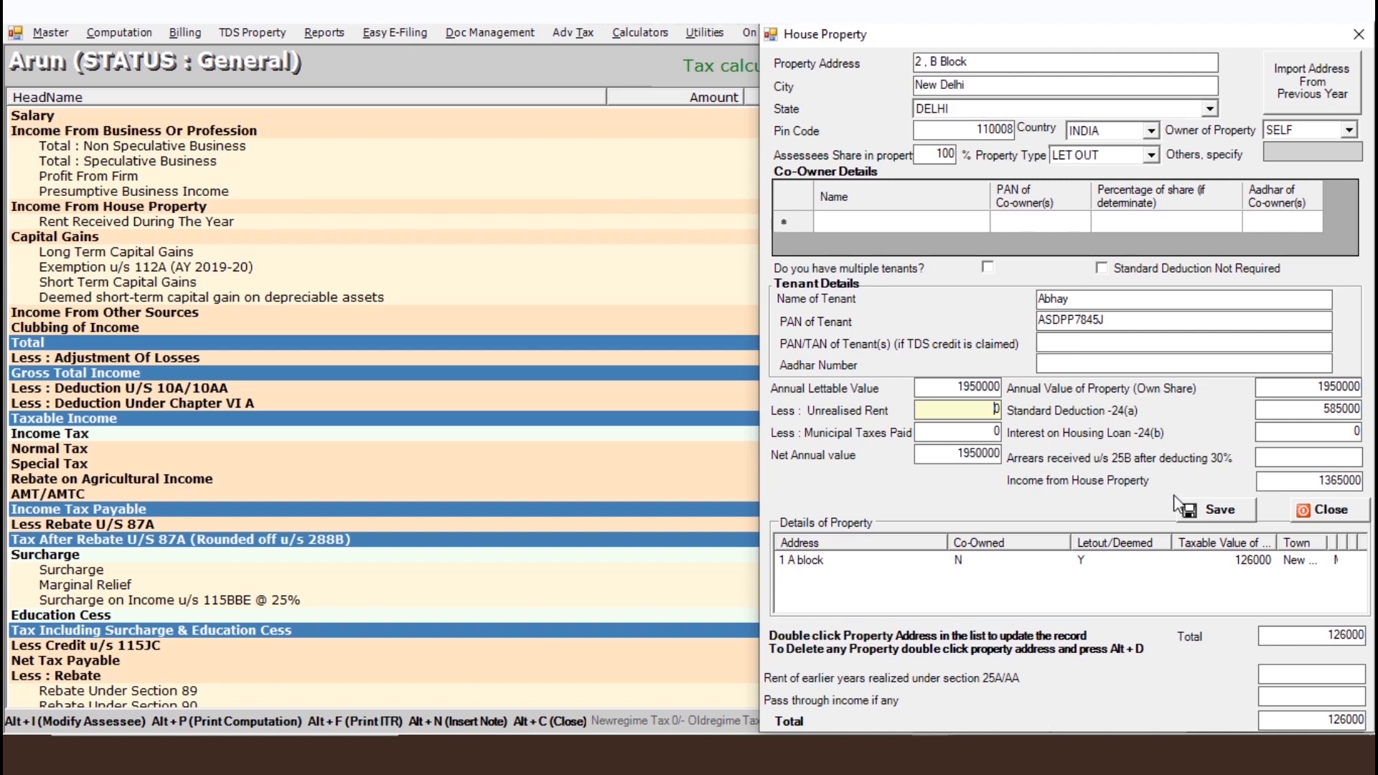
pyautogui.click(1237, 511)
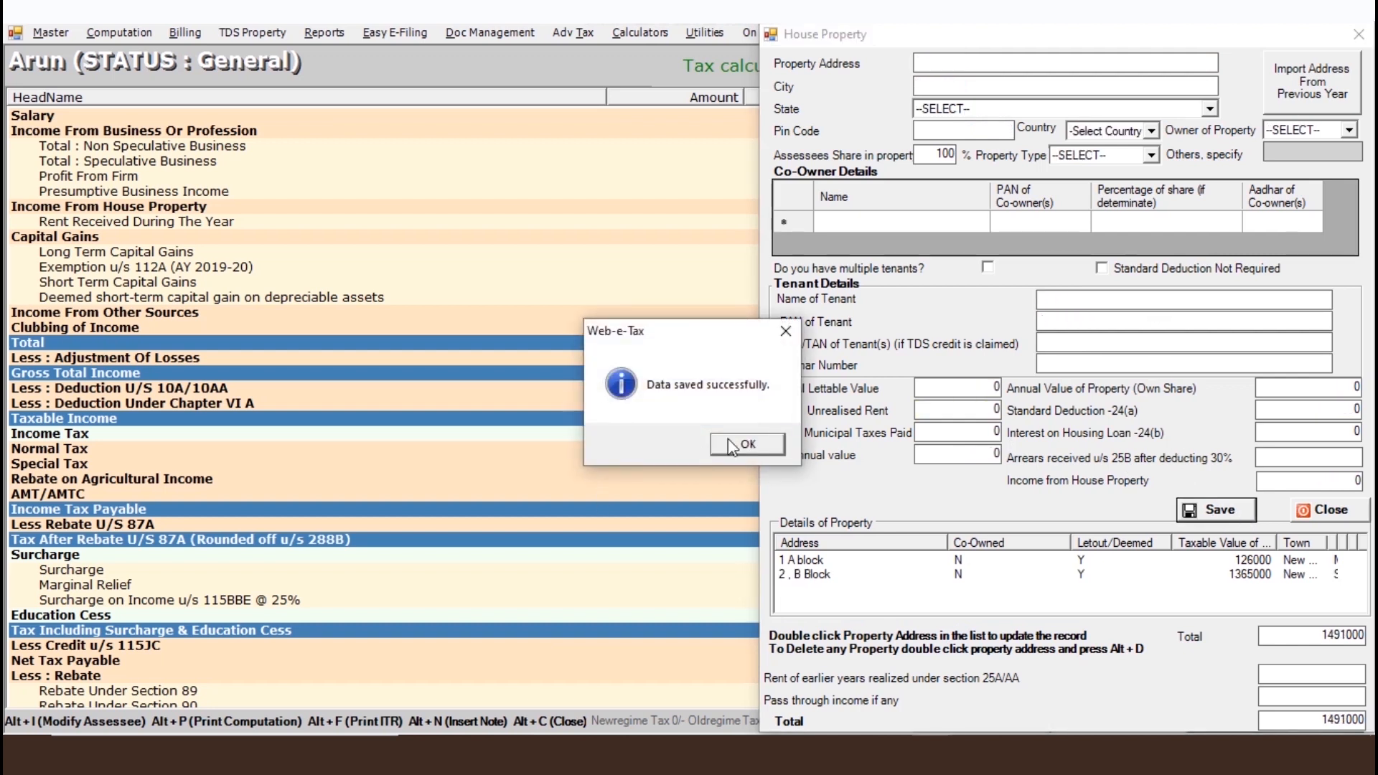
pyautogui.click(749, 444)
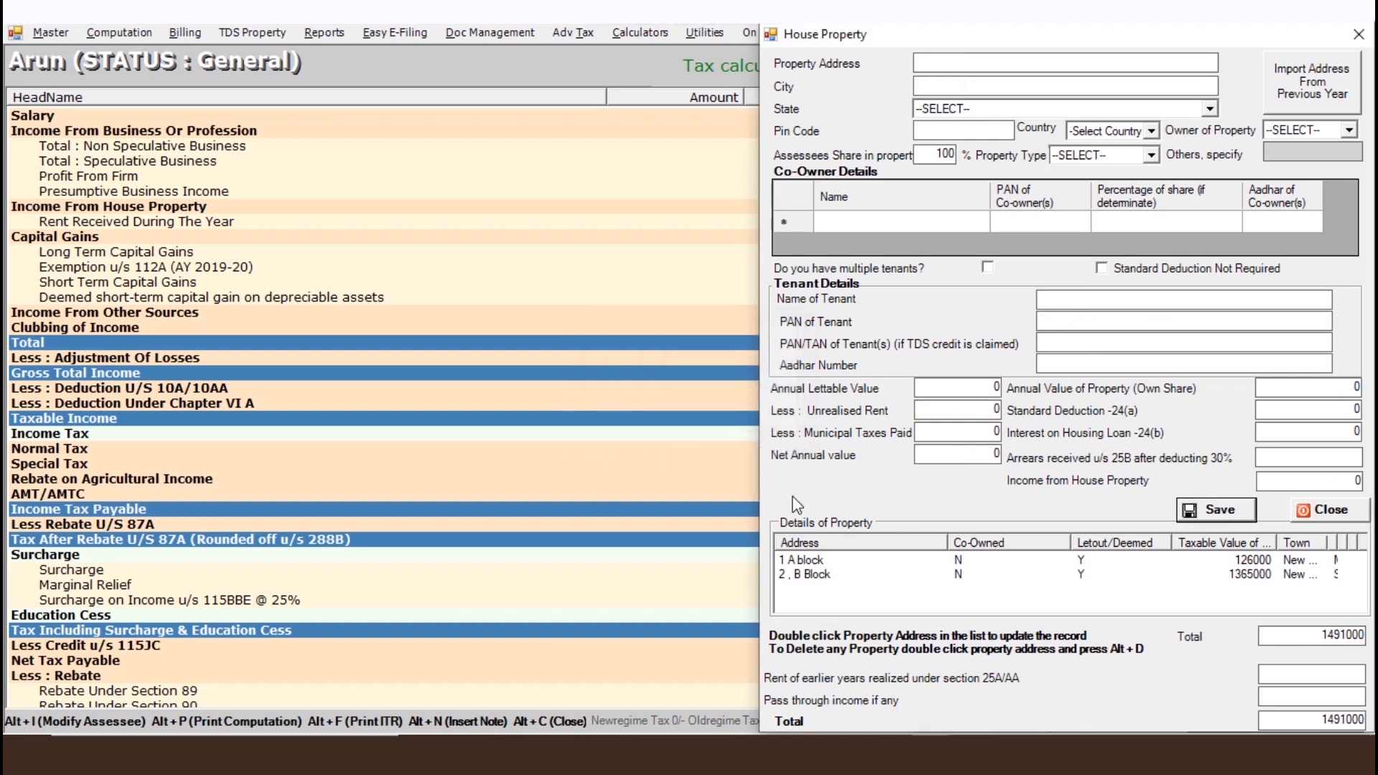
pyautogui.click(1334, 512)
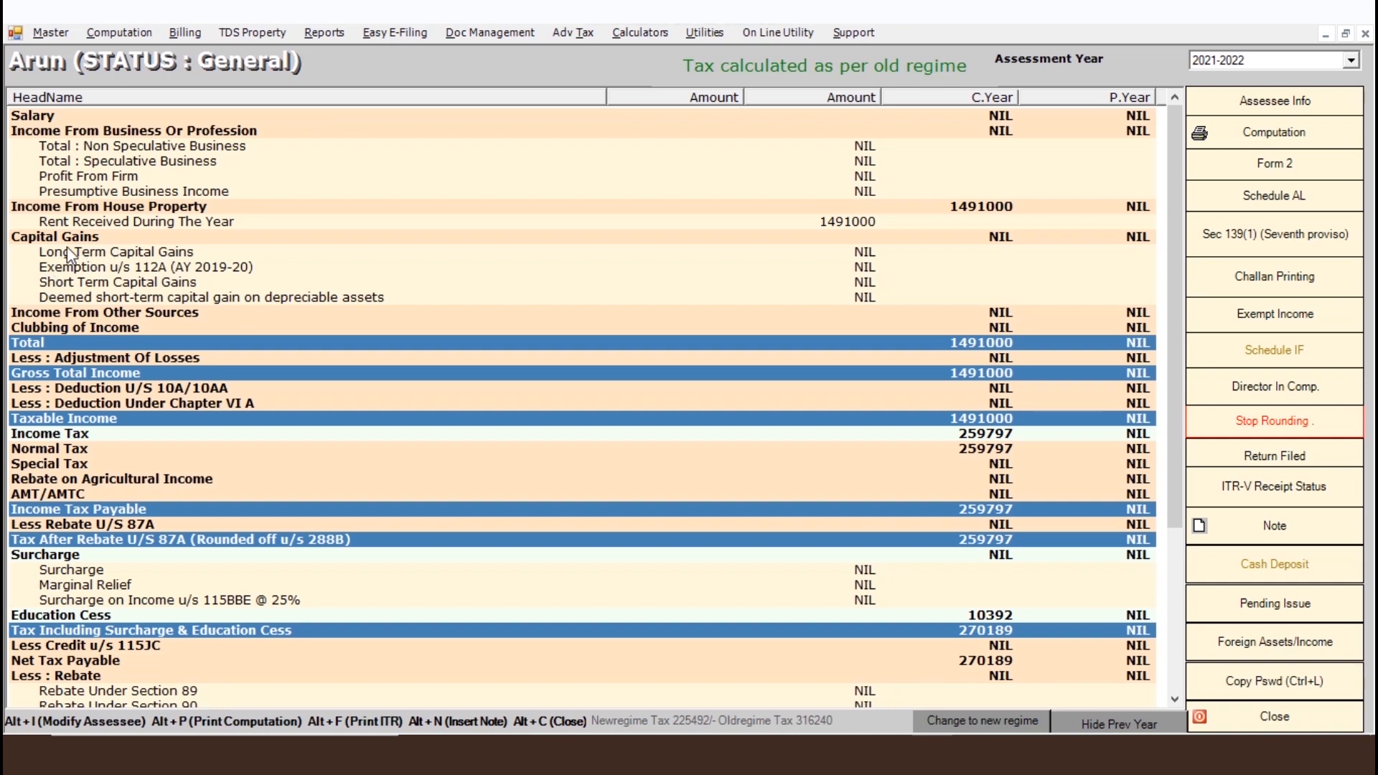
# Open the long-term capital gains entry, mark it as listed shares, and download the share-wise template to the Desktop as Capital Gain Shares.
pyautogui.doubleClick(157, 252)
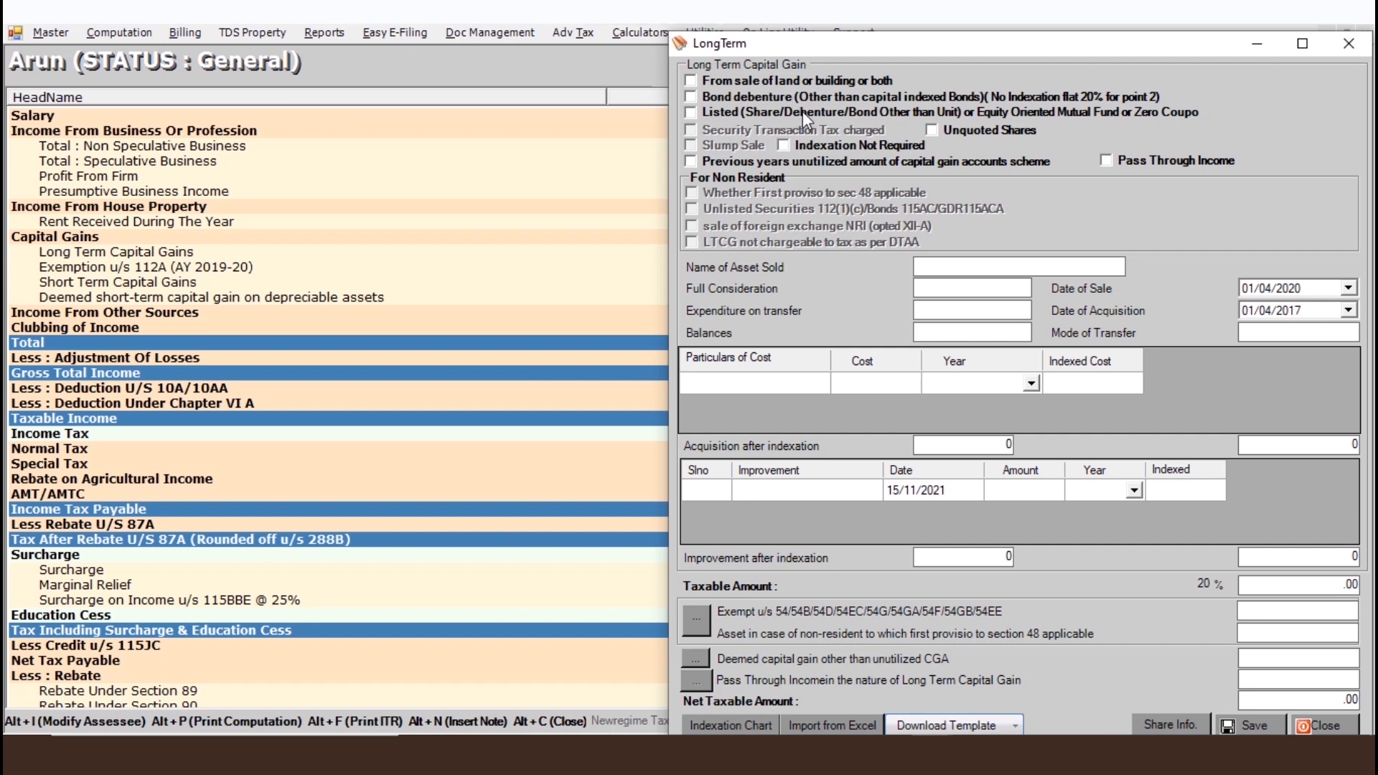
pyautogui.click(692, 112)
pyautogui.click(1013, 728)
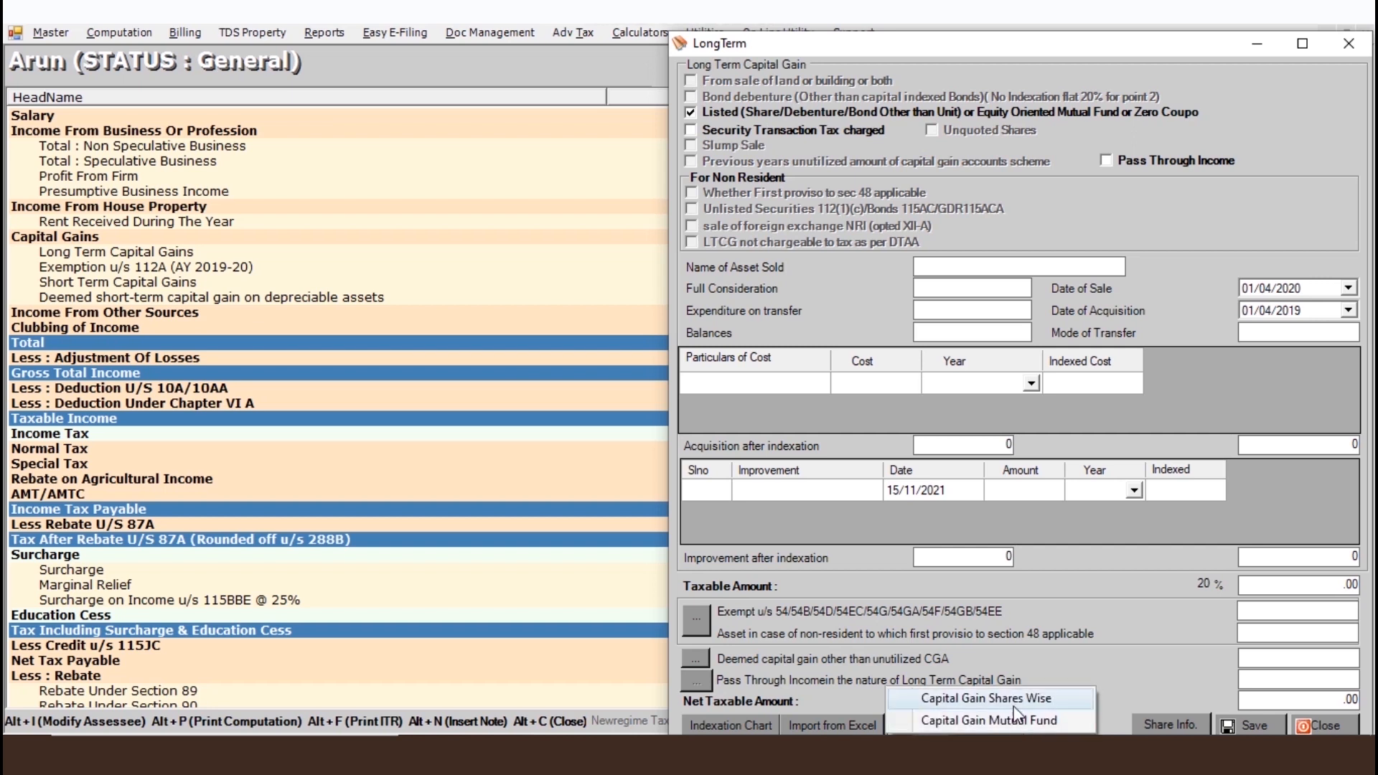
pyautogui.click(1056, 661)
pyautogui.click(1015, 726)
pyautogui.click(1025, 702)
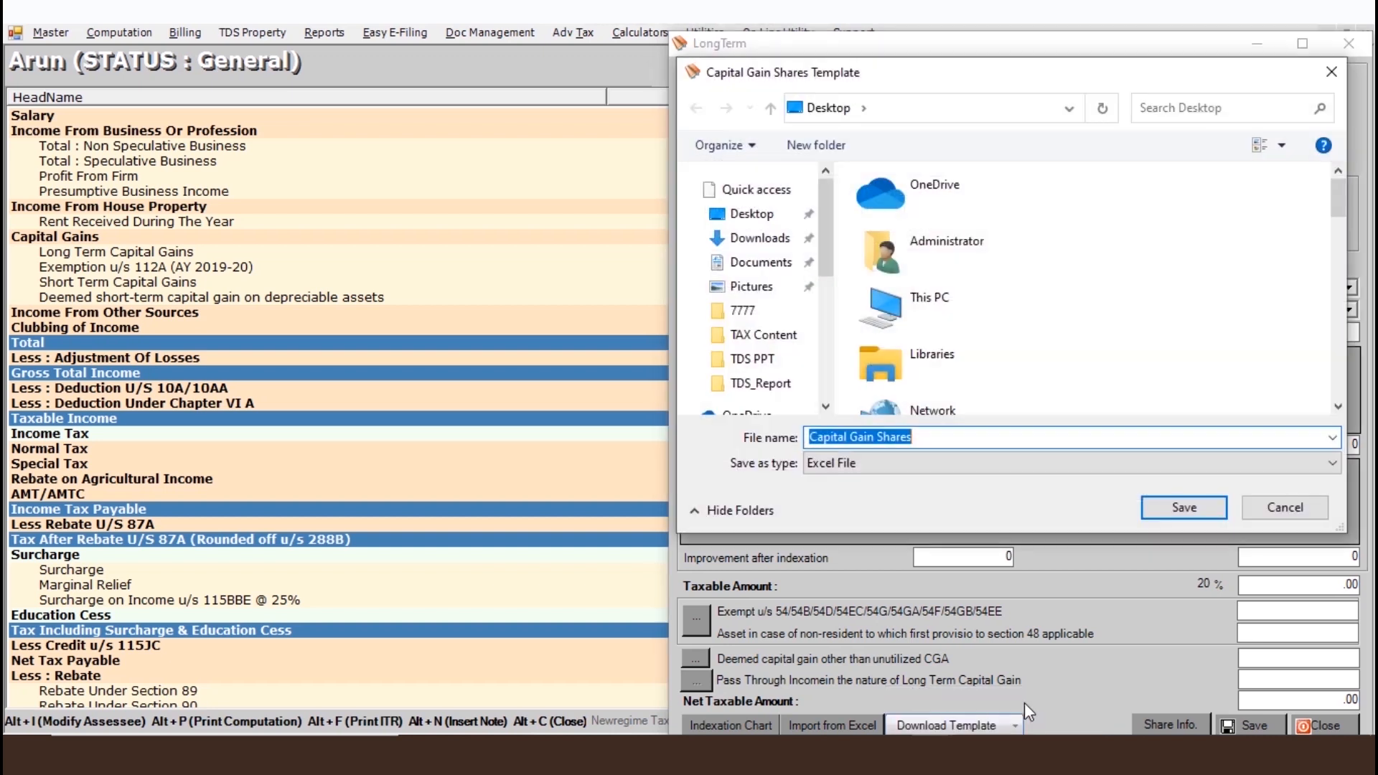
pyautogui.click(1165, 504)
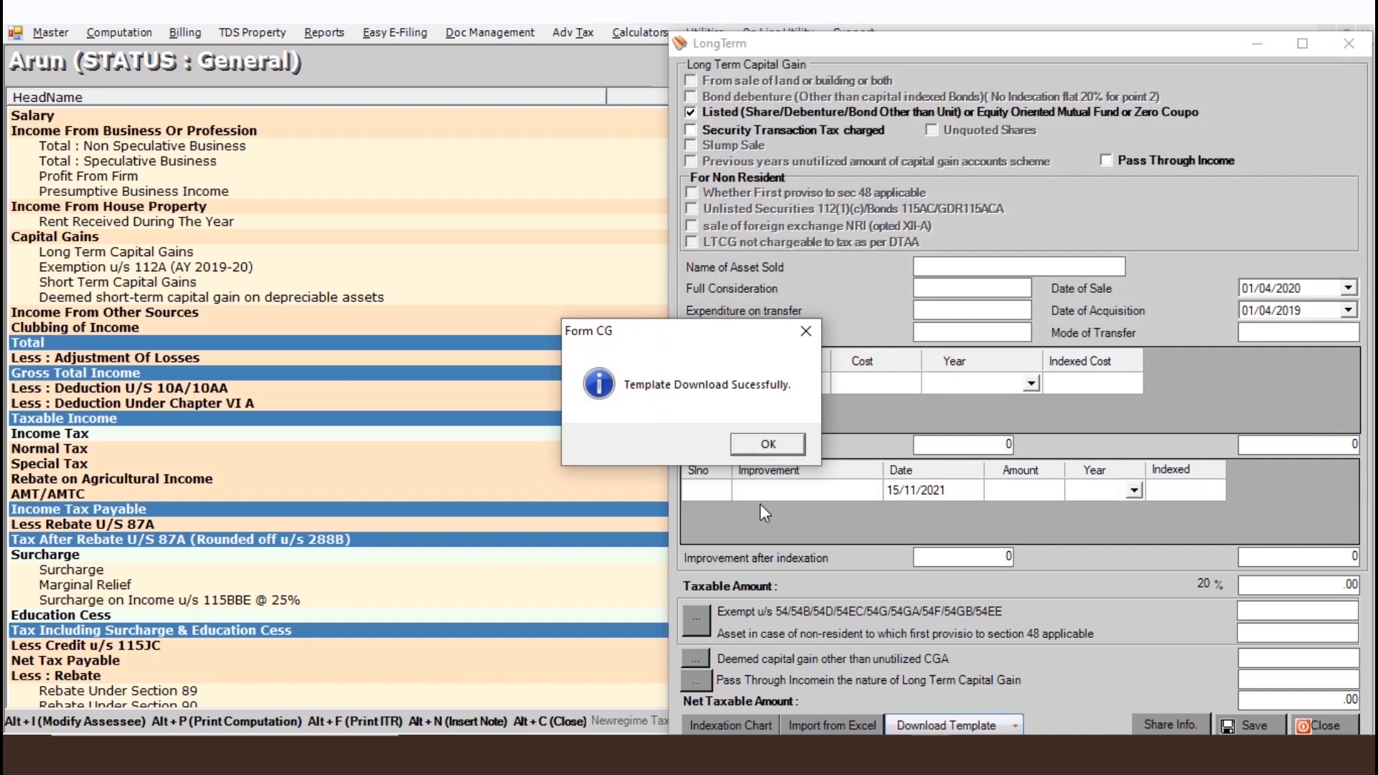
pyautogui.click(767, 444)
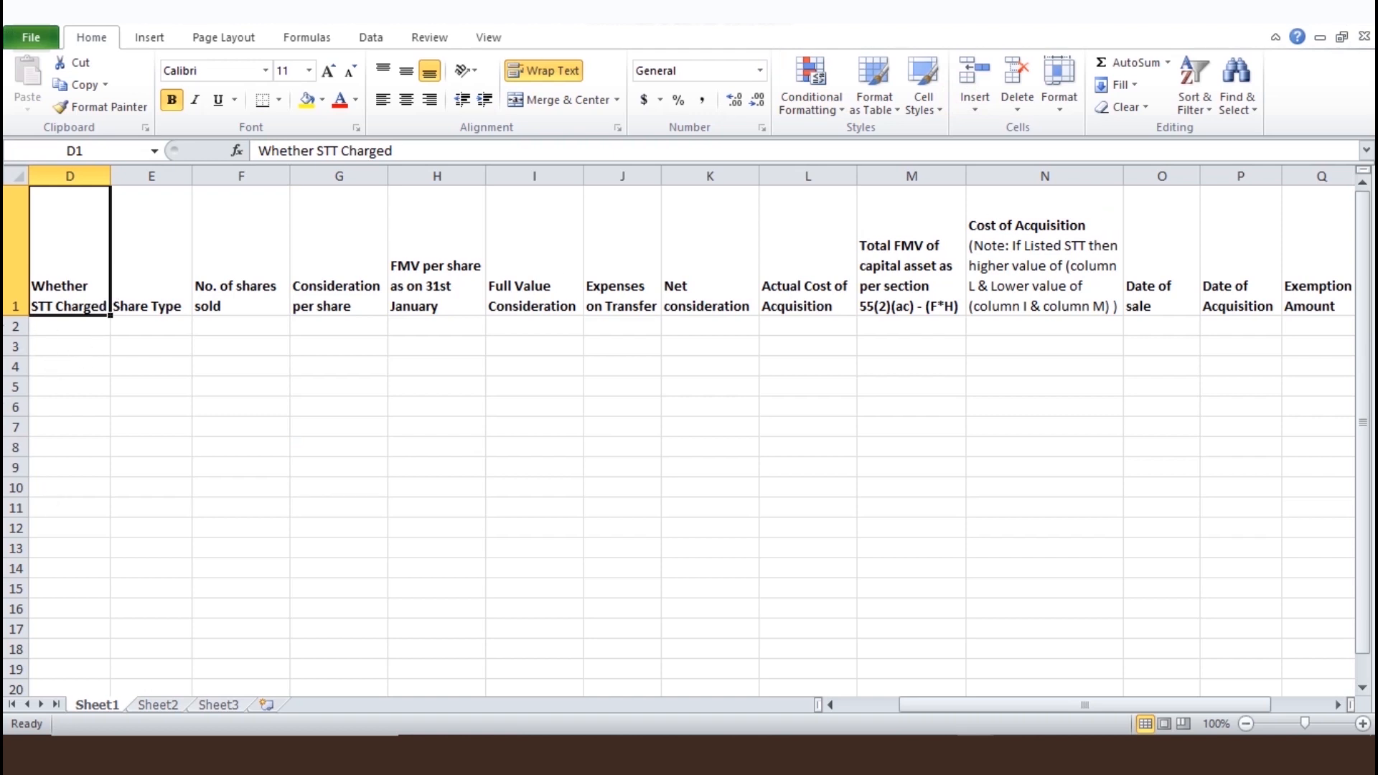
# Check the Whether STT Charged options in the share template and return to the long-term capital gain form.
pyautogui.click(94, 327)
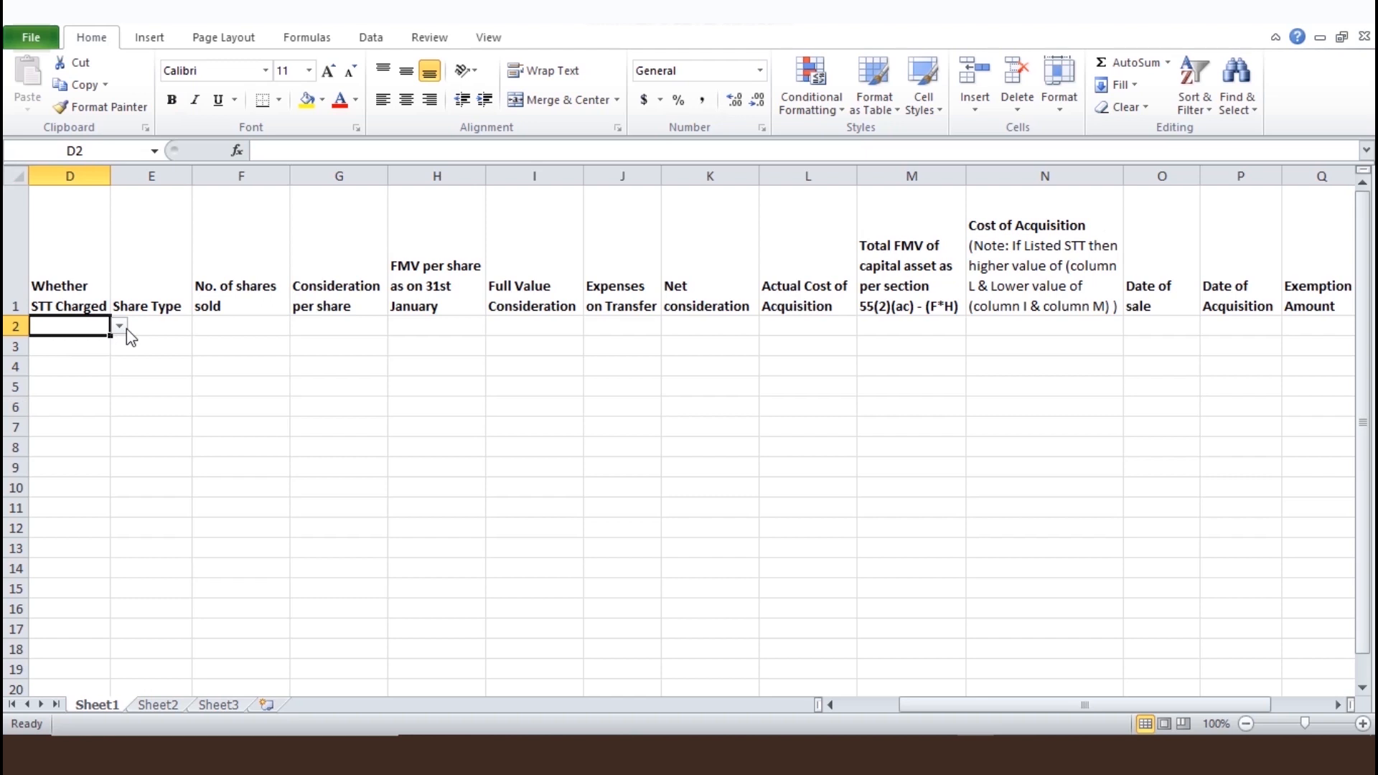
pyautogui.click(119, 327)
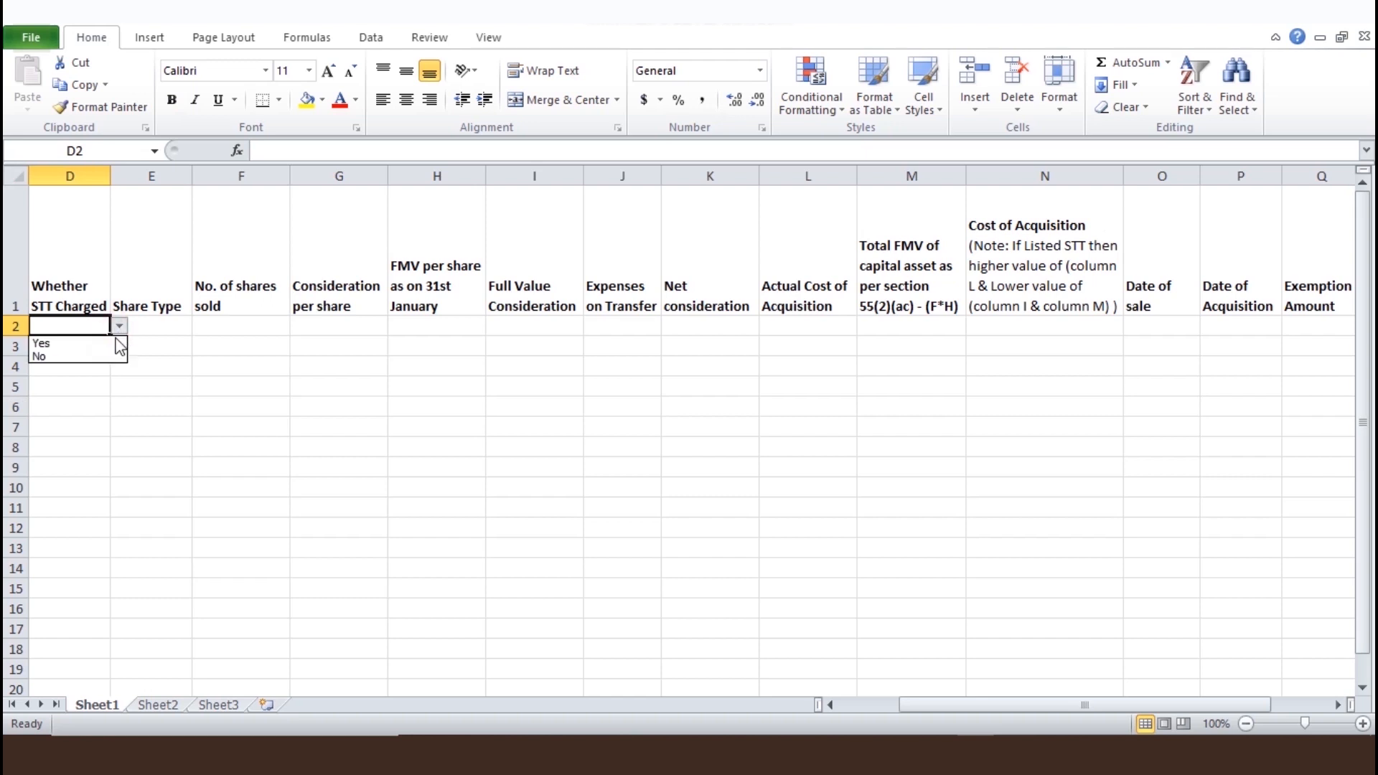
pyautogui.press('Escape')
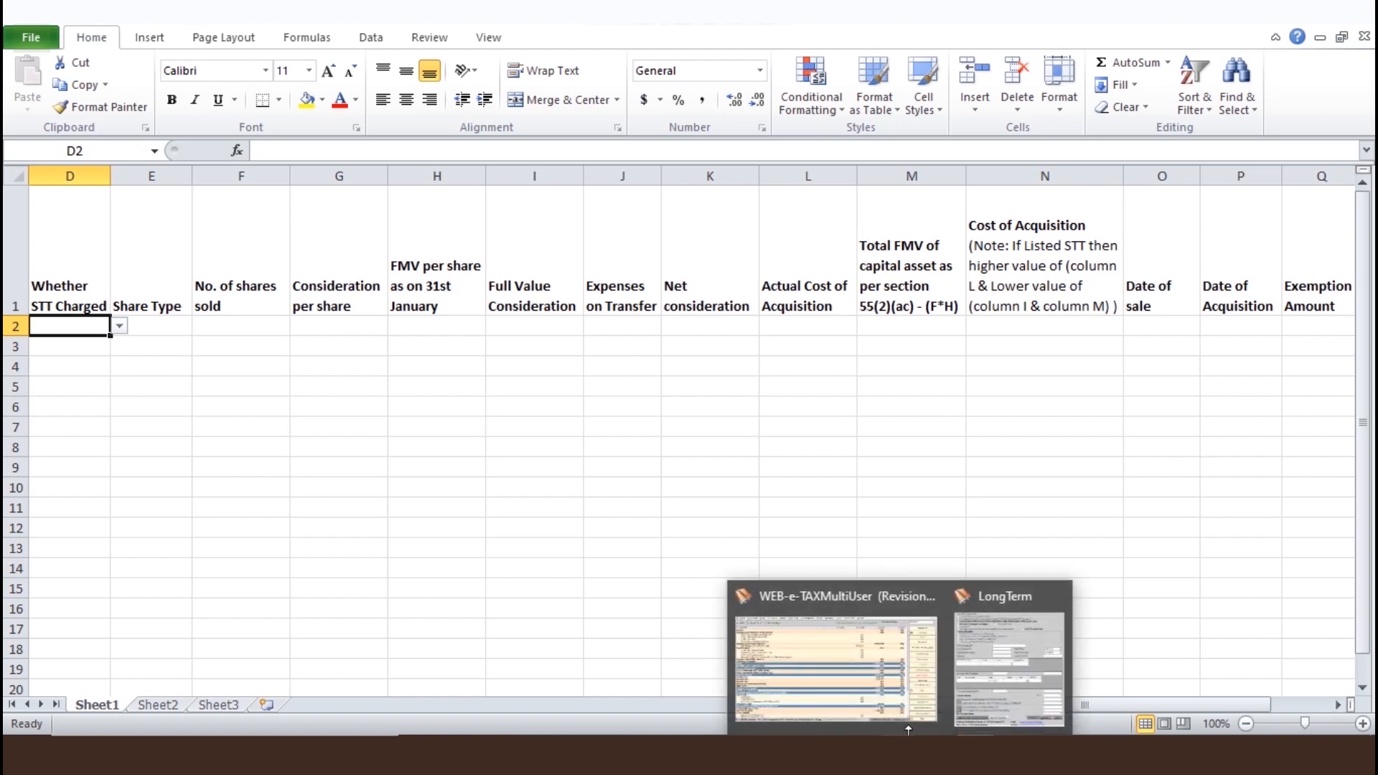
pyautogui.click(1003, 654)
pyautogui.moveTo(872, 44); pyautogui.dragTo(872, 37)
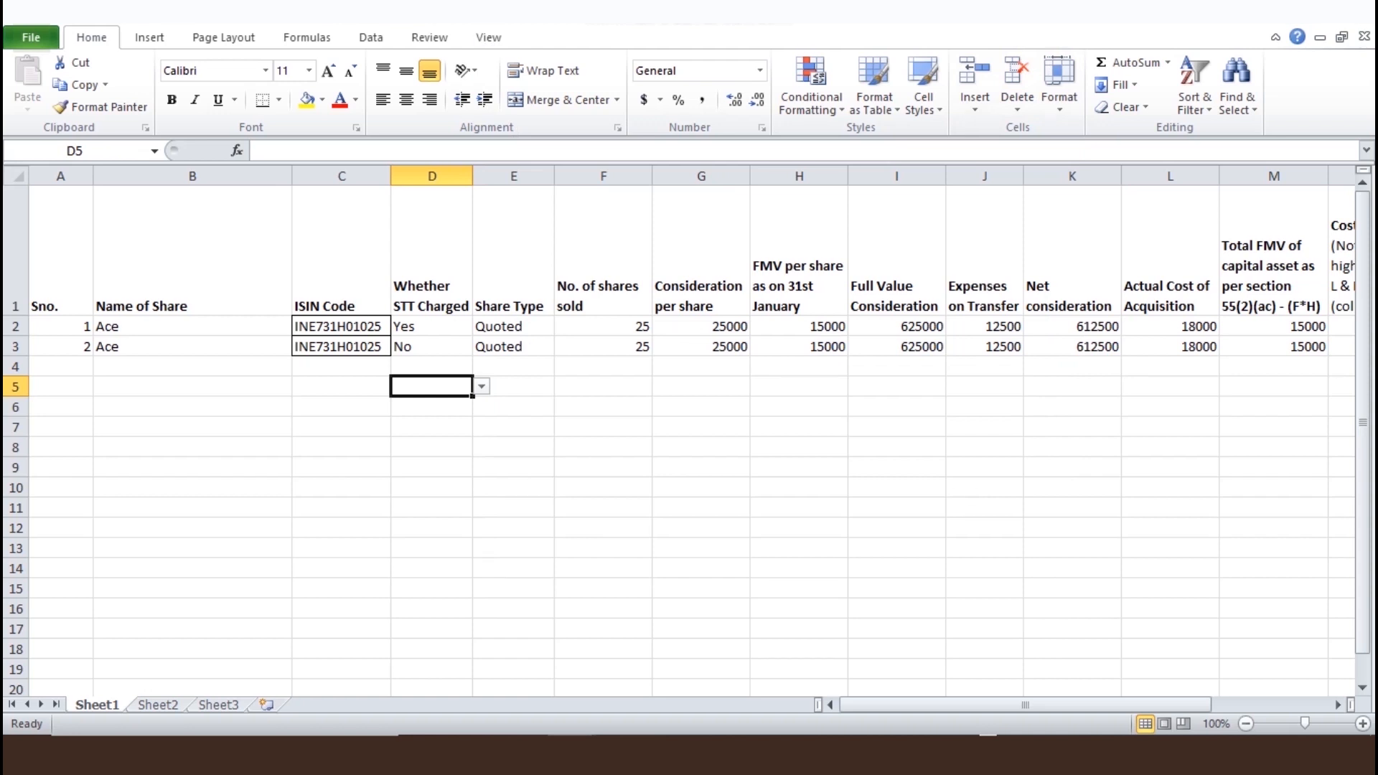
# Save the filled Capital Gain Shares workbook in Excel.
pyautogui.click(29, 37)
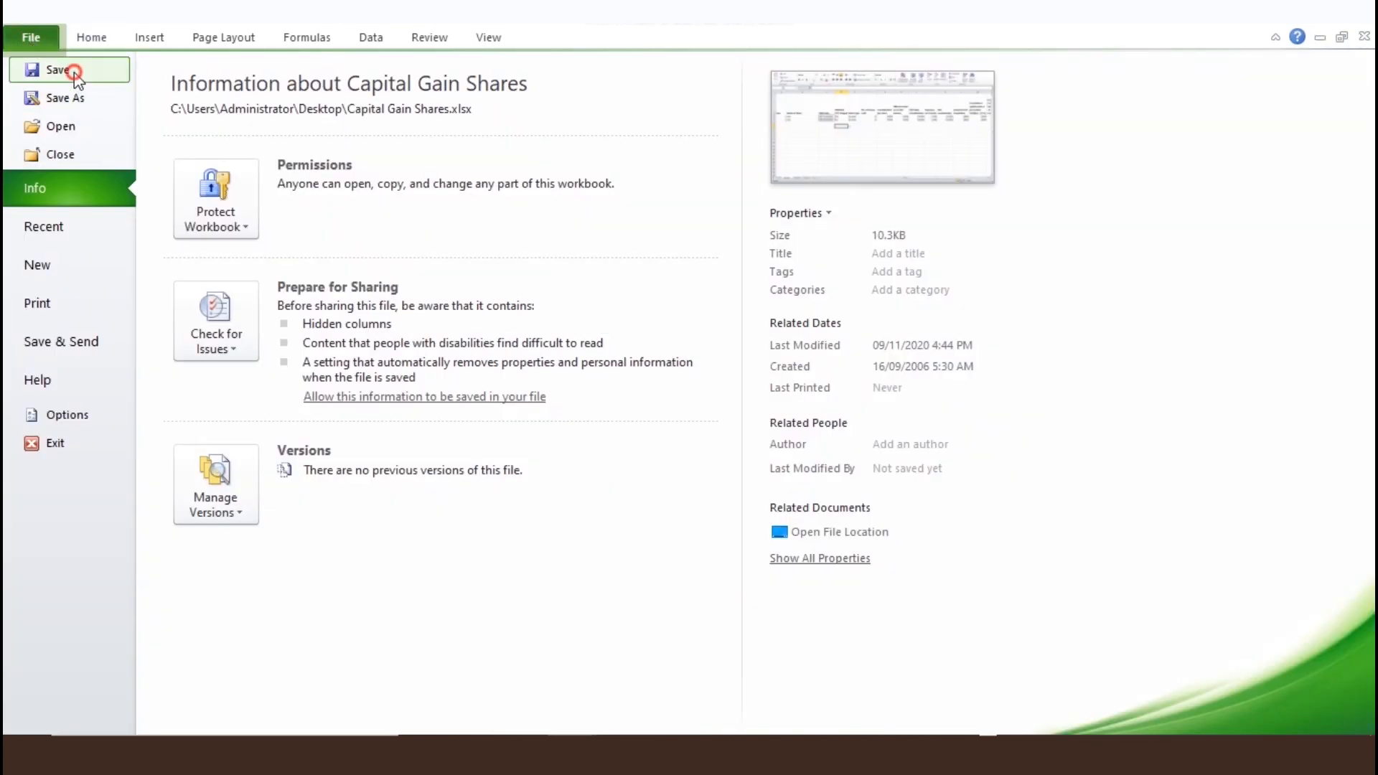
pyautogui.click(59, 69)
pyautogui.click(547, 446)
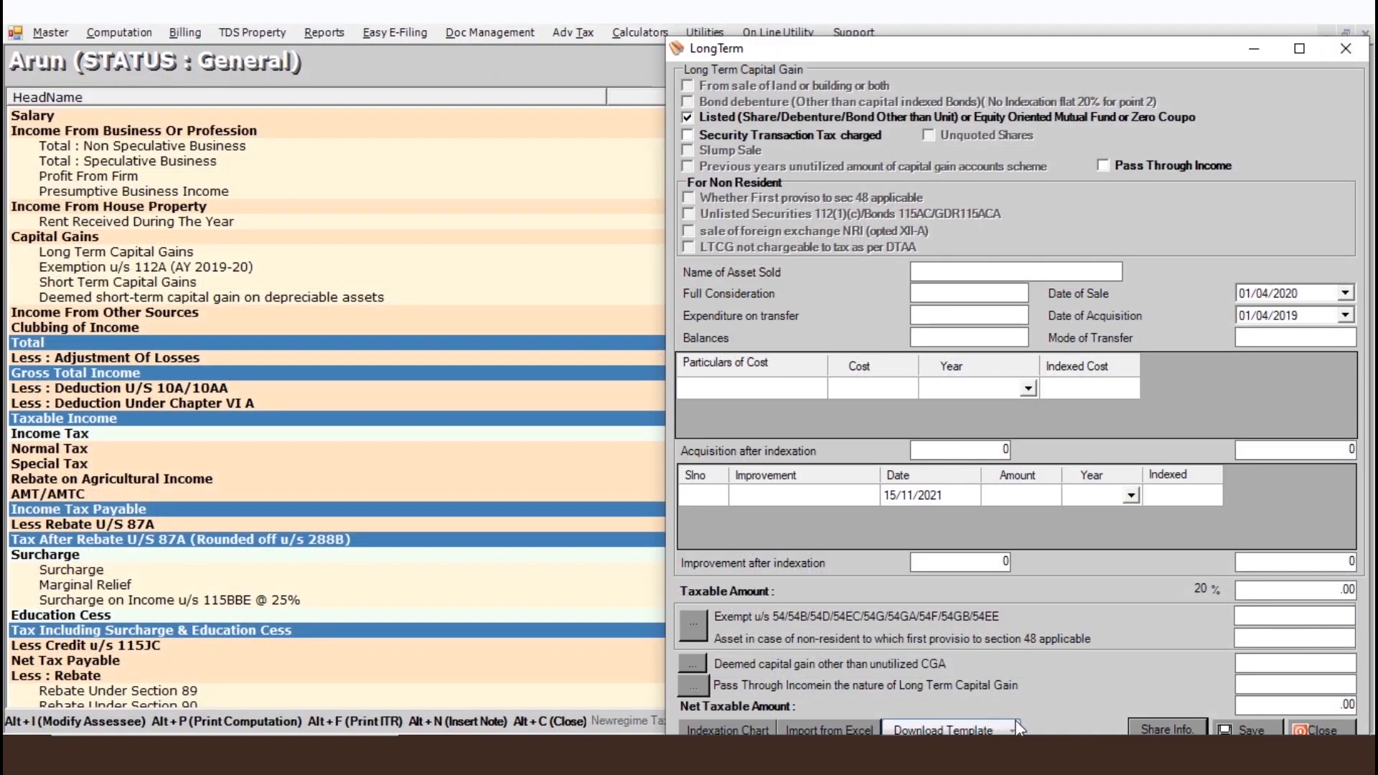
# Import the Capital Gain Shares workbook from the Desktop into the long-term capital gains and review the updated tax computation.
pyautogui.click(849, 731)
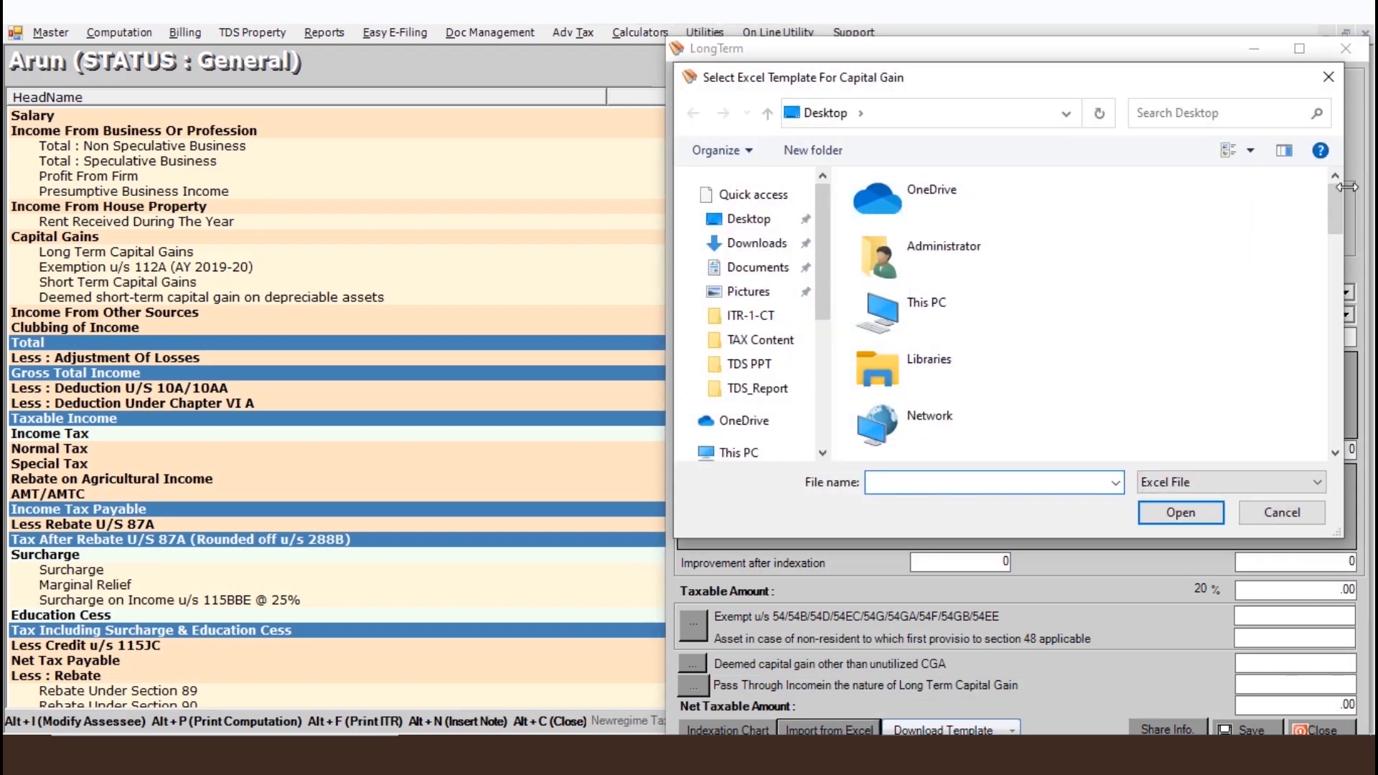
pyautogui.moveTo(1335, 216); pyautogui.dragTo(1333, 419)
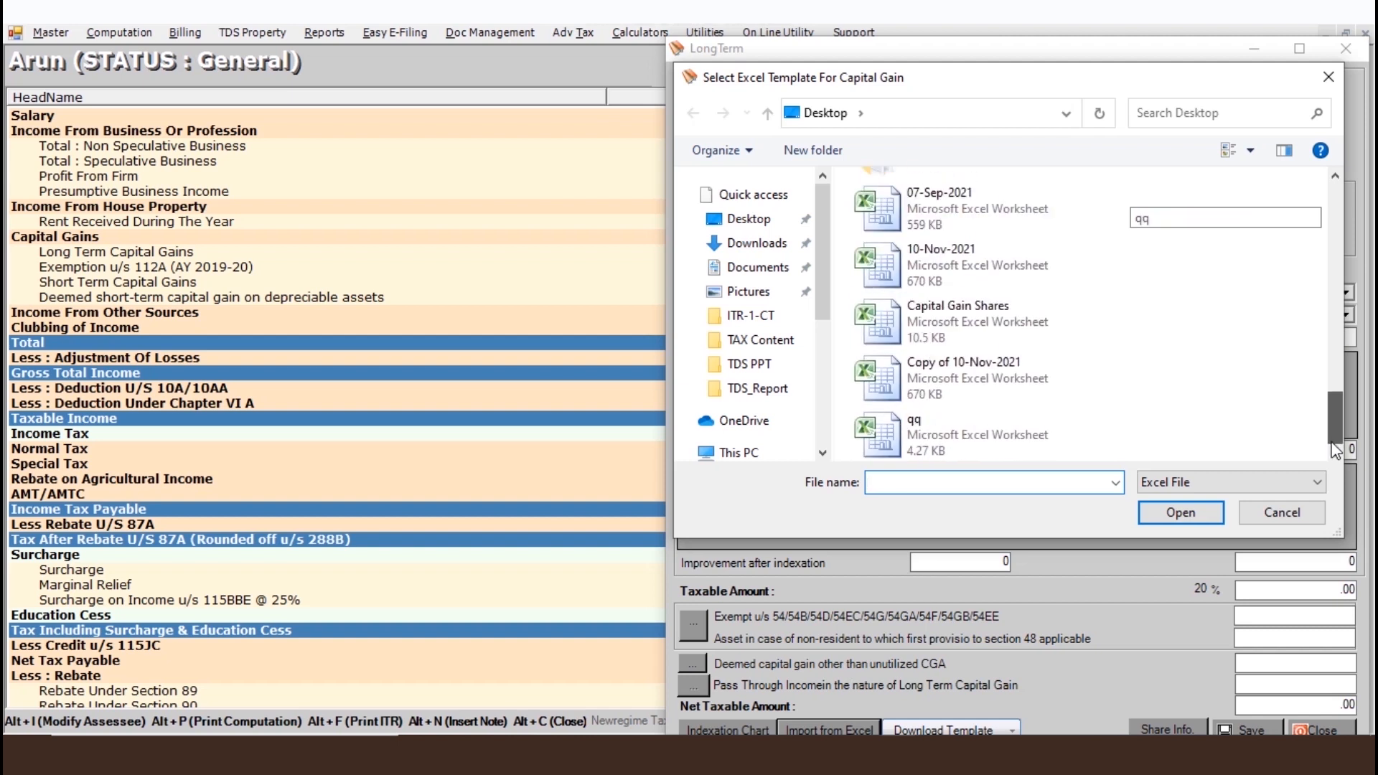
pyautogui.click(965, 317)
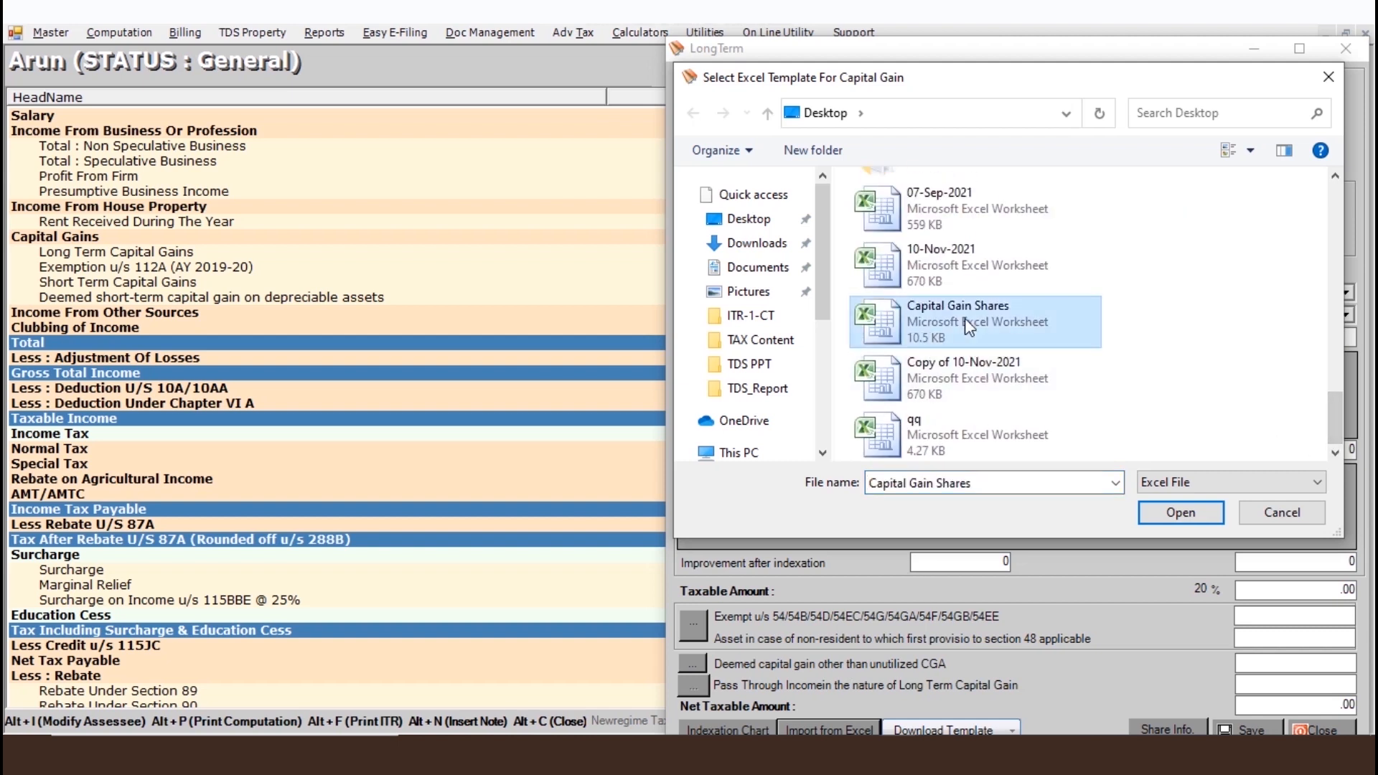
pyautogui.click(1189, 512)
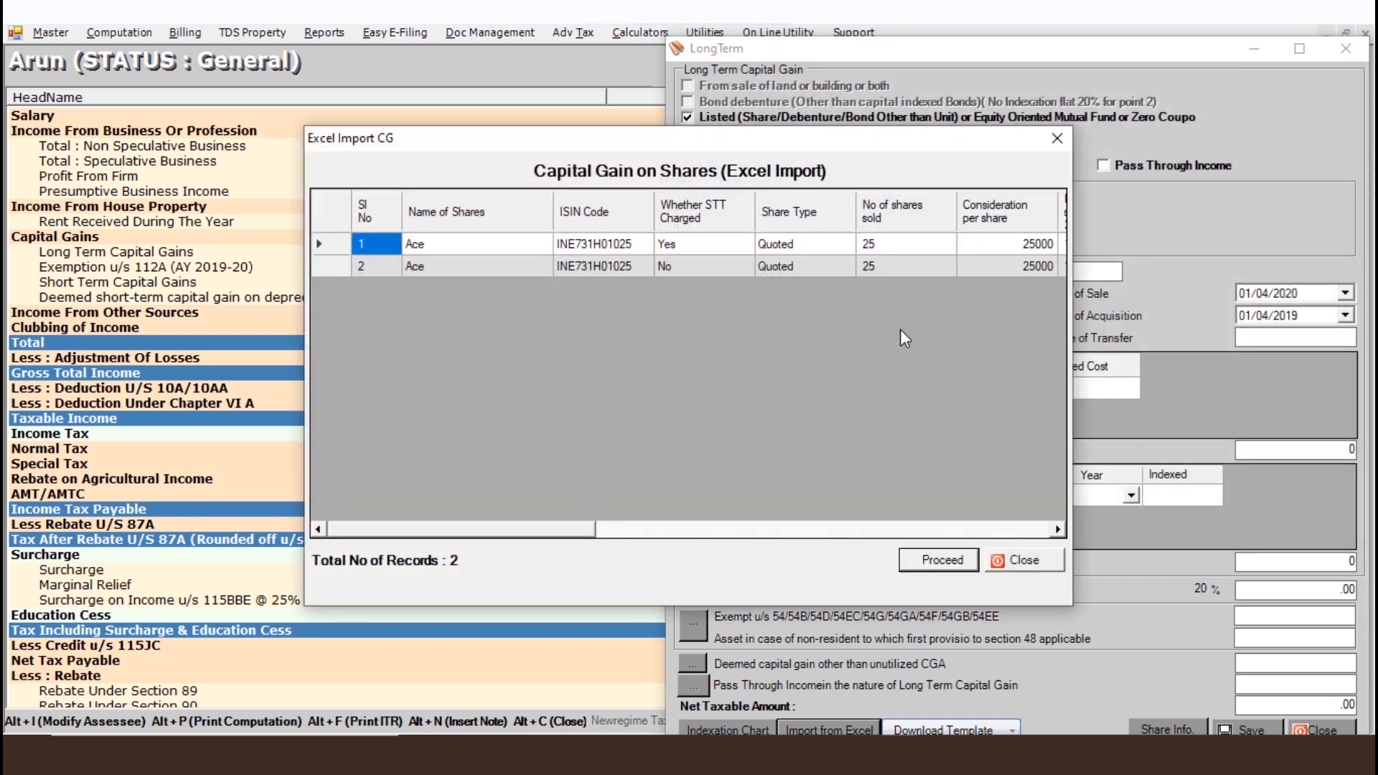
pyautogui.click(943, 561)
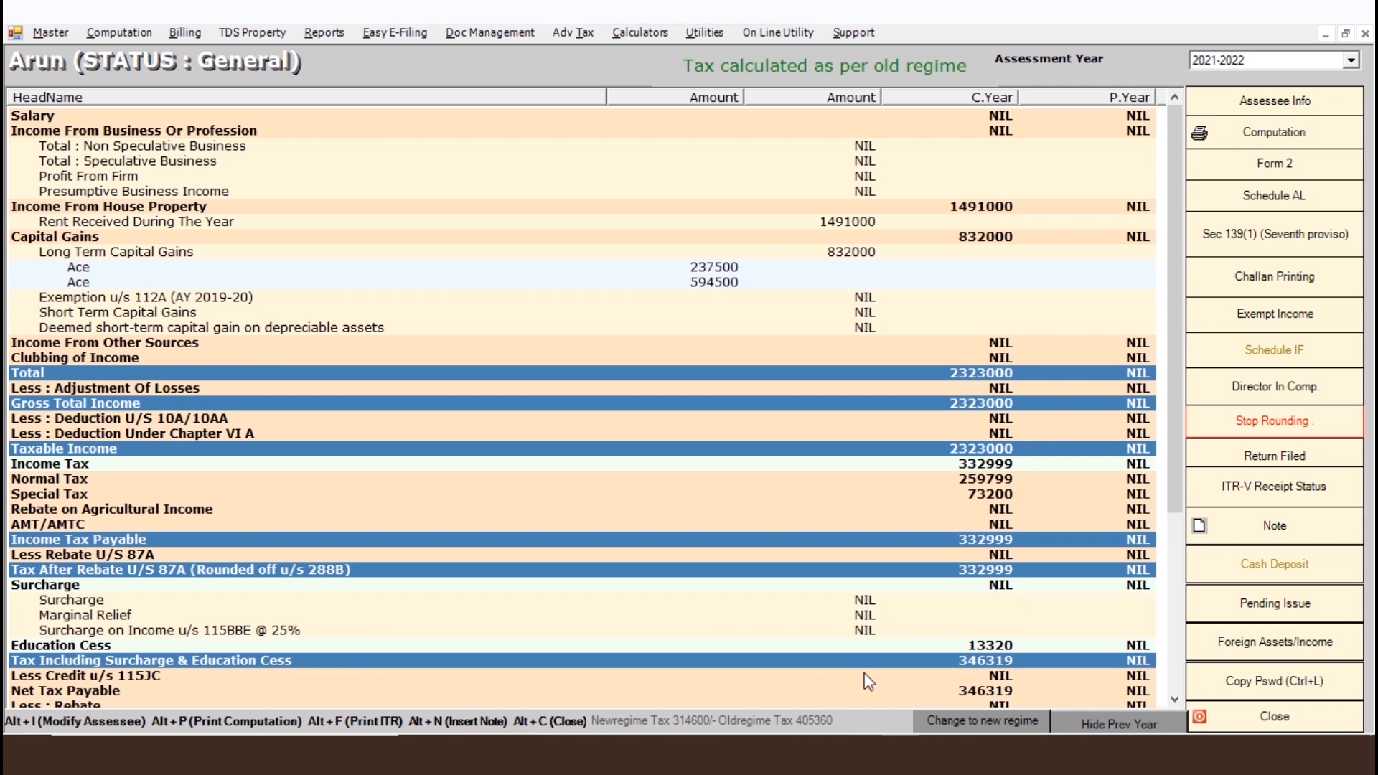
pyautogui.click(91, 466)
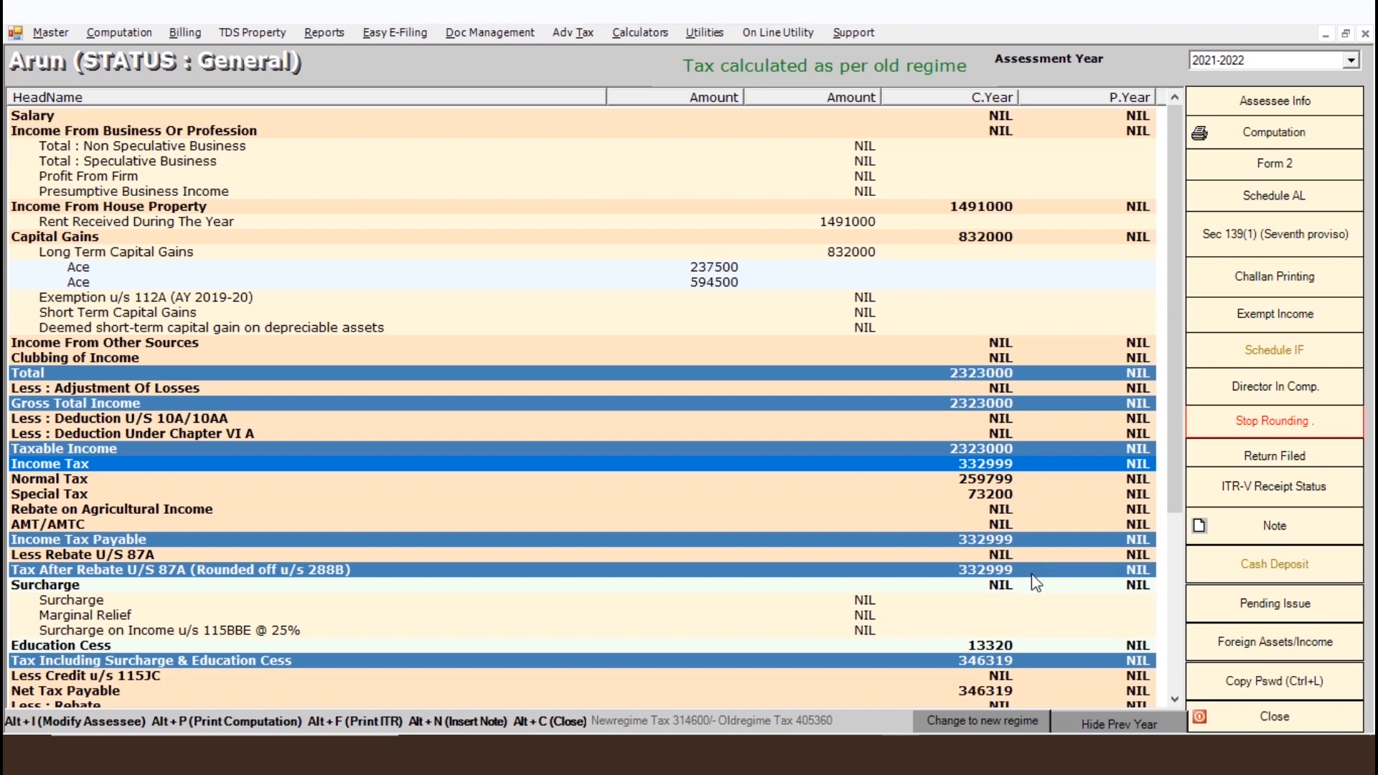
pyautogui.scroll(-6, 1033, 578)
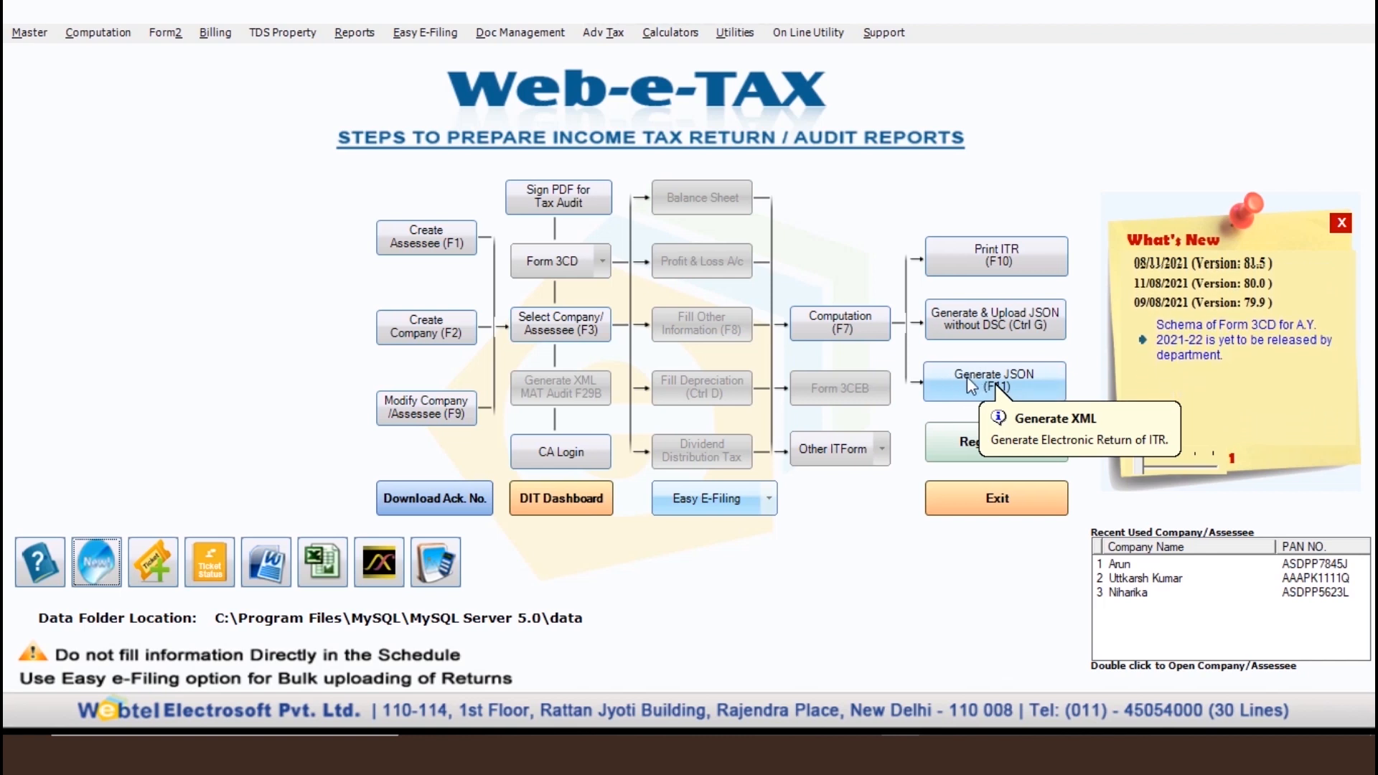
# Generate the Form 2 JSON without updating master data, continue without fetched bank details, and save the file to the Desktop under its suggested name.
pyautogui.click(990, 382)
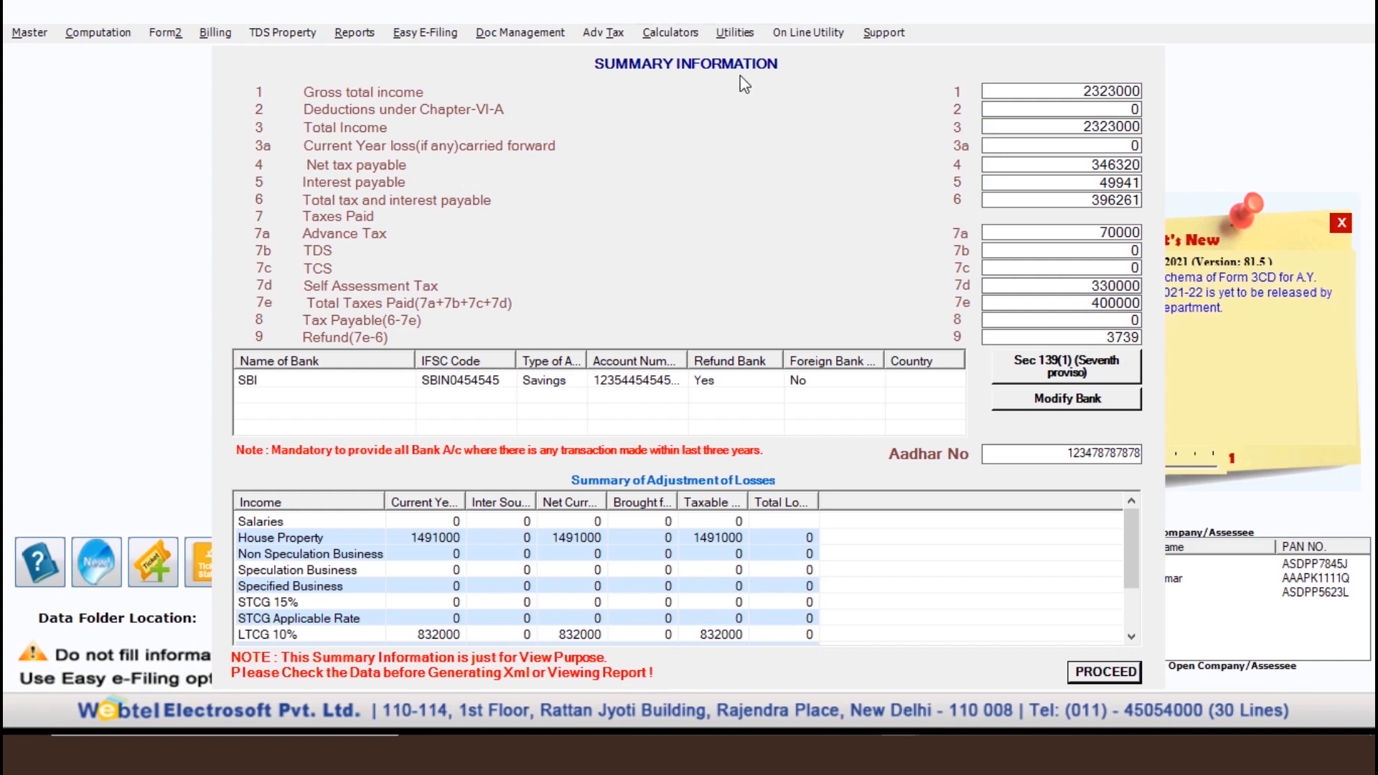
pyautogui.click(1098, 673)
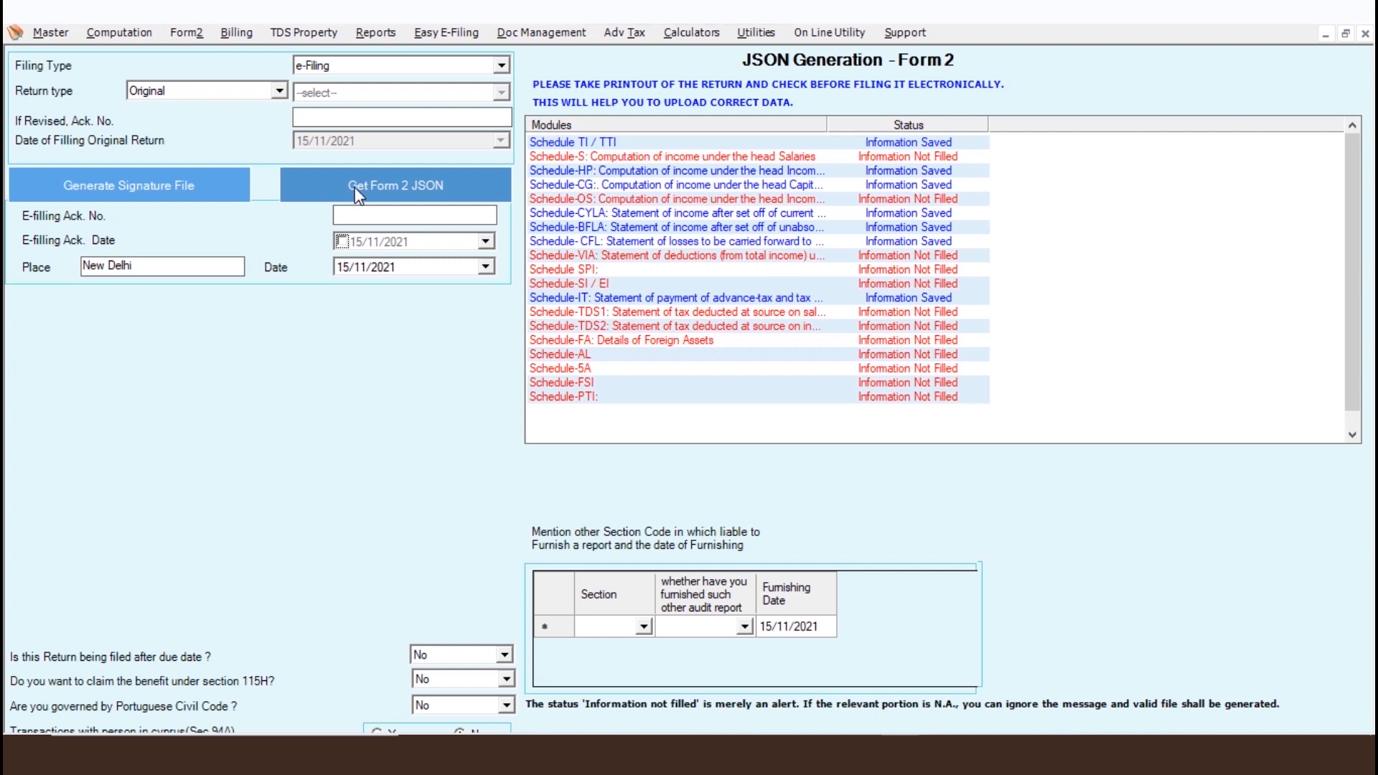
pyautogui.click(419, 188)
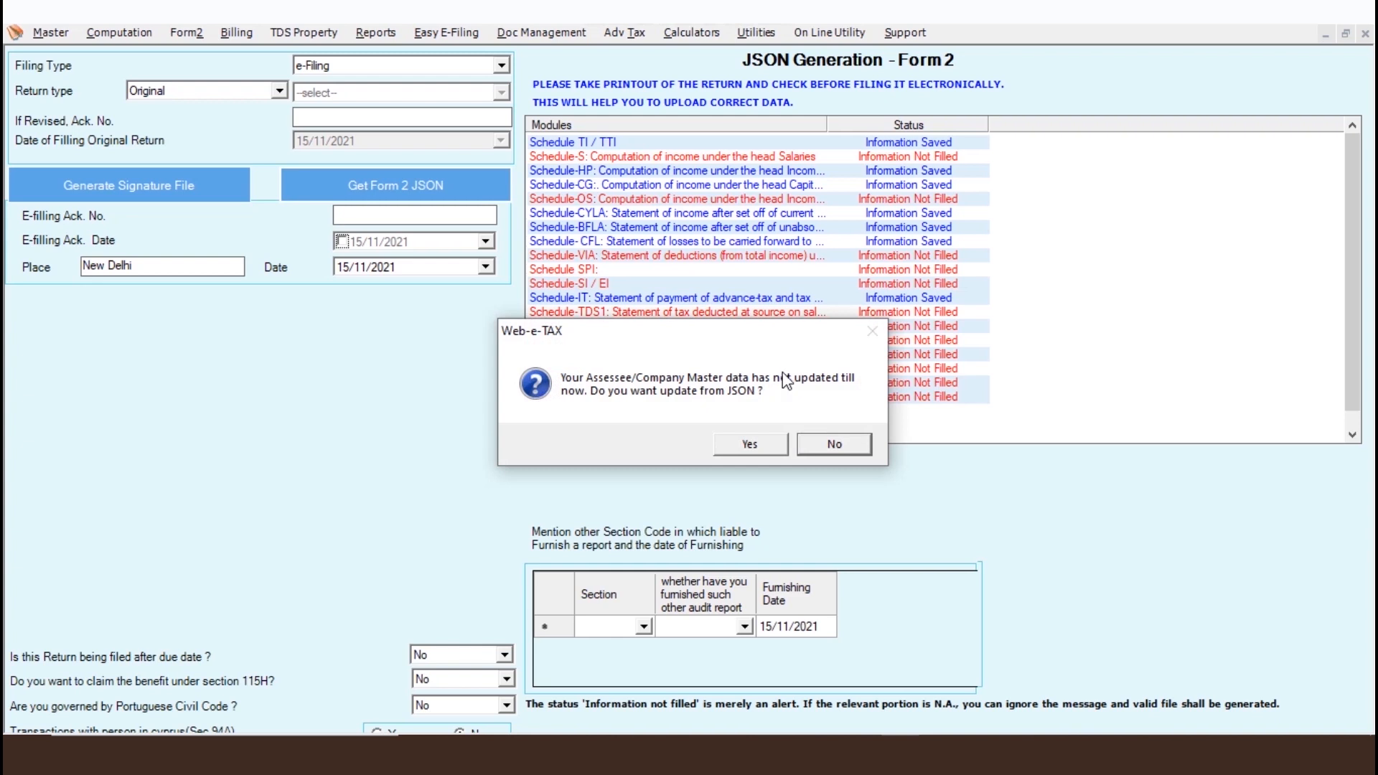
pyautogui.click(828, 442)
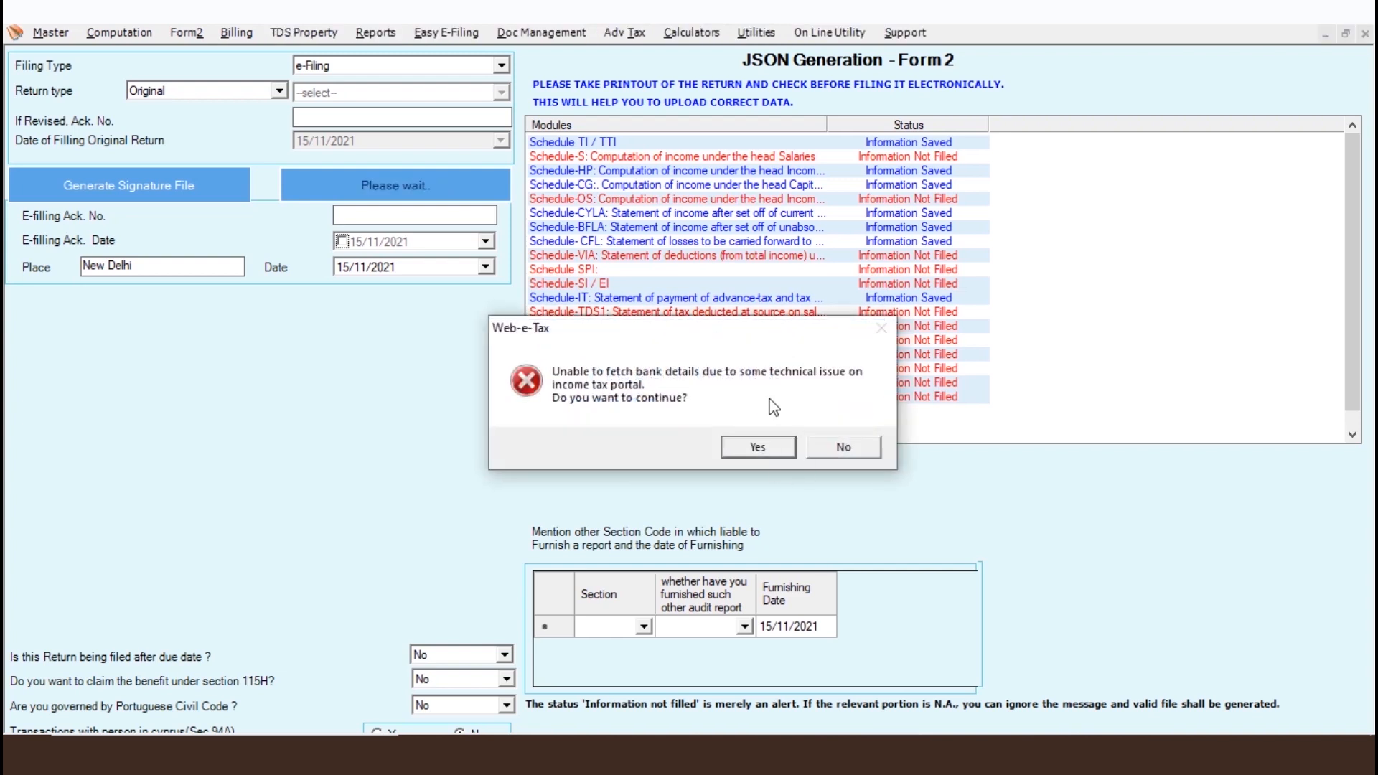
pyautogui.click(757, 448)
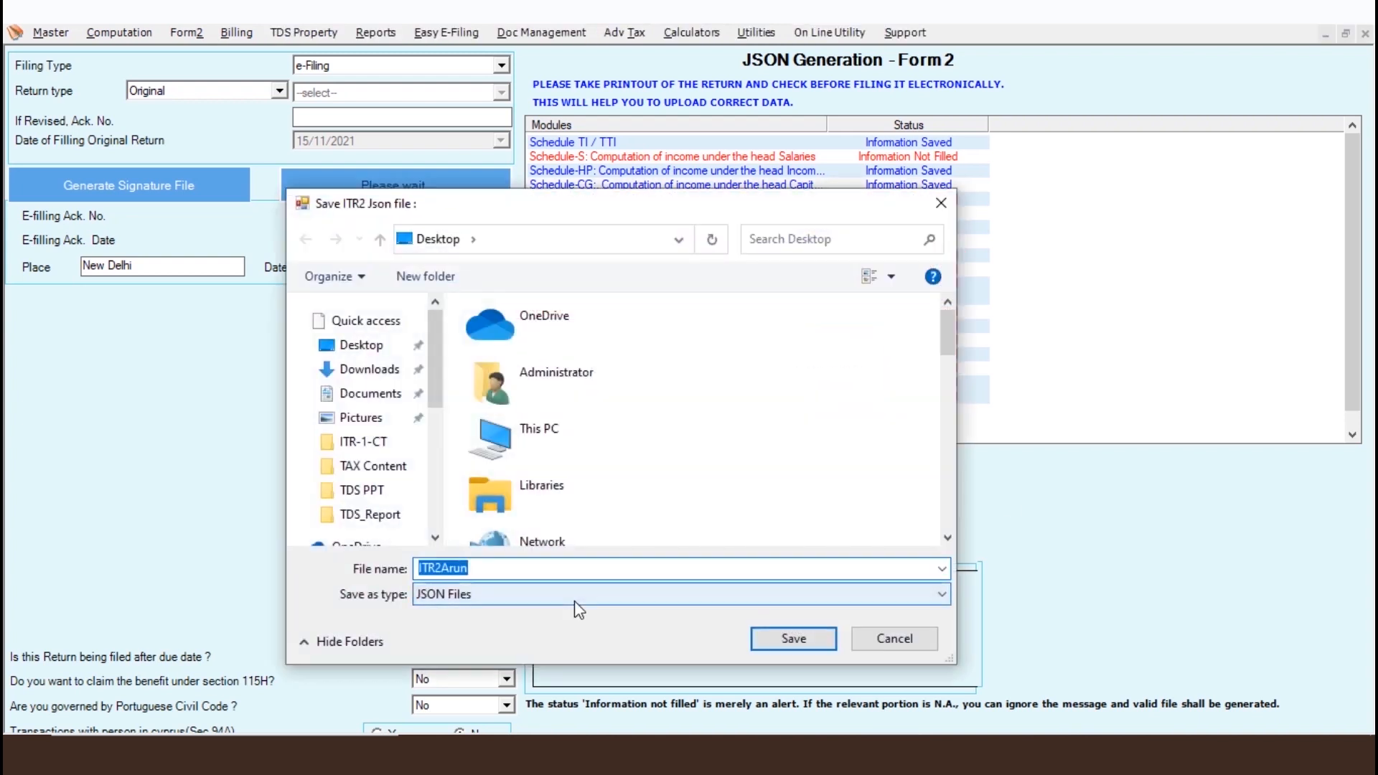
pyautogui.click(792, 640)
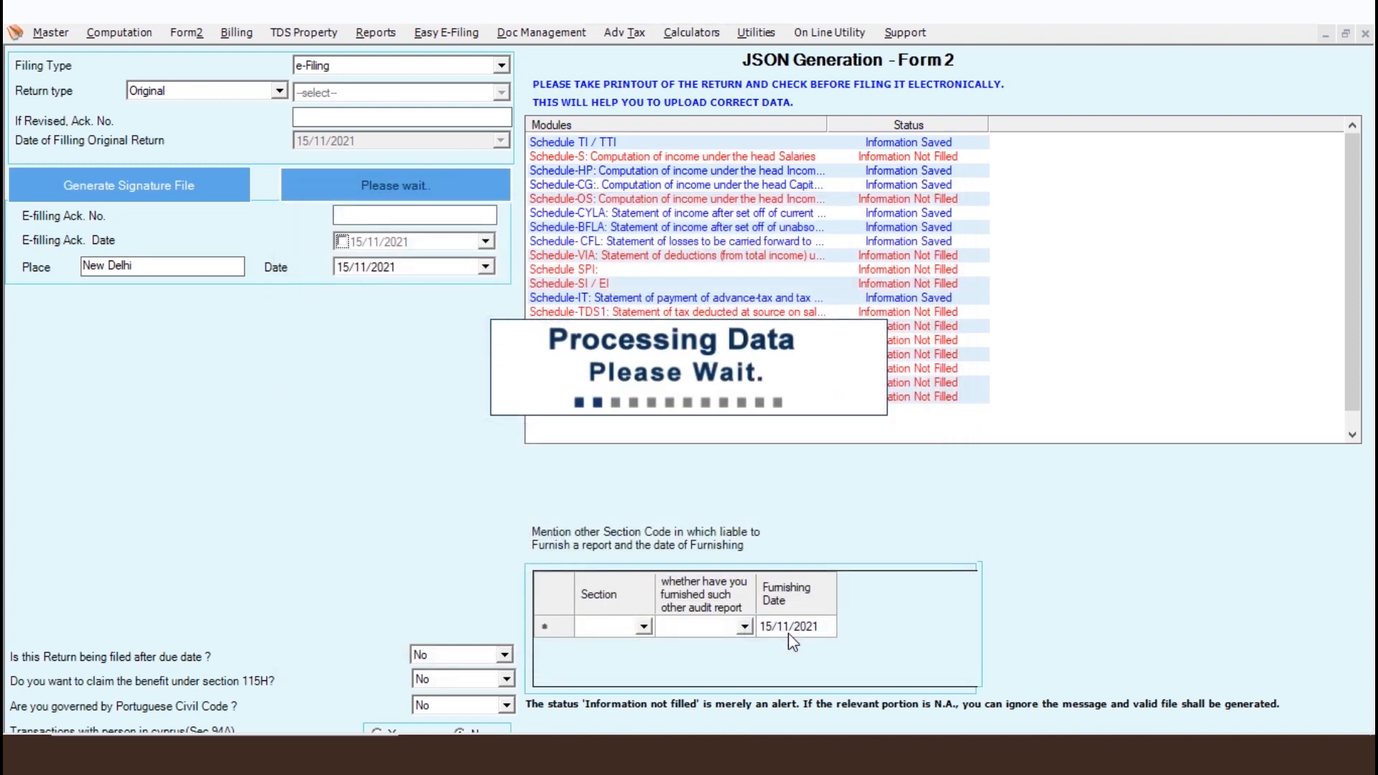